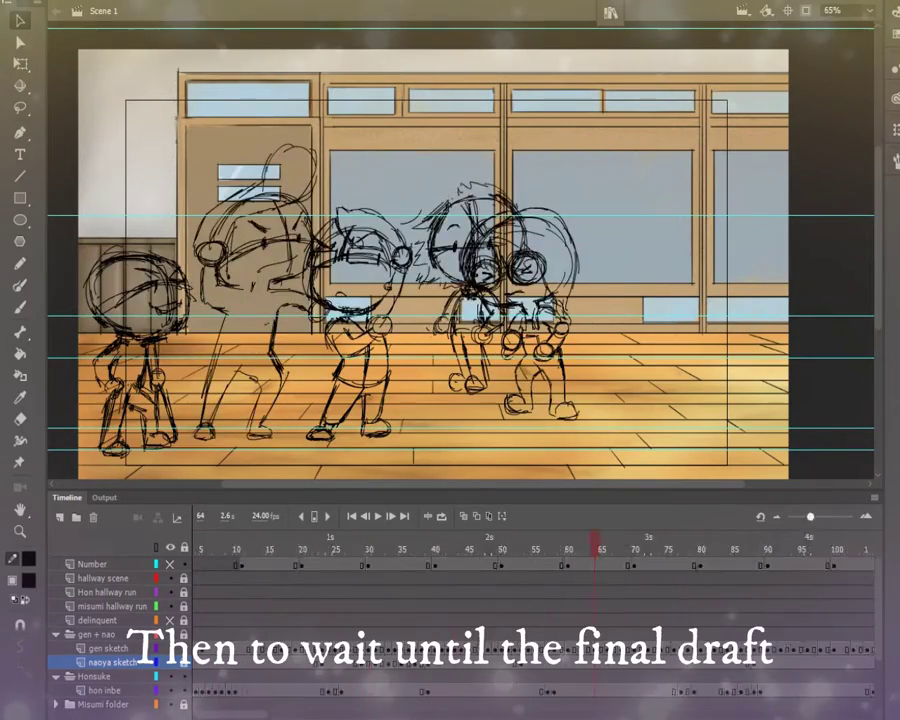
# Step: Retime the gen sketch layer by shifting and cutting drawings around frames 57 to 64
pyautogui.click(108, 648)
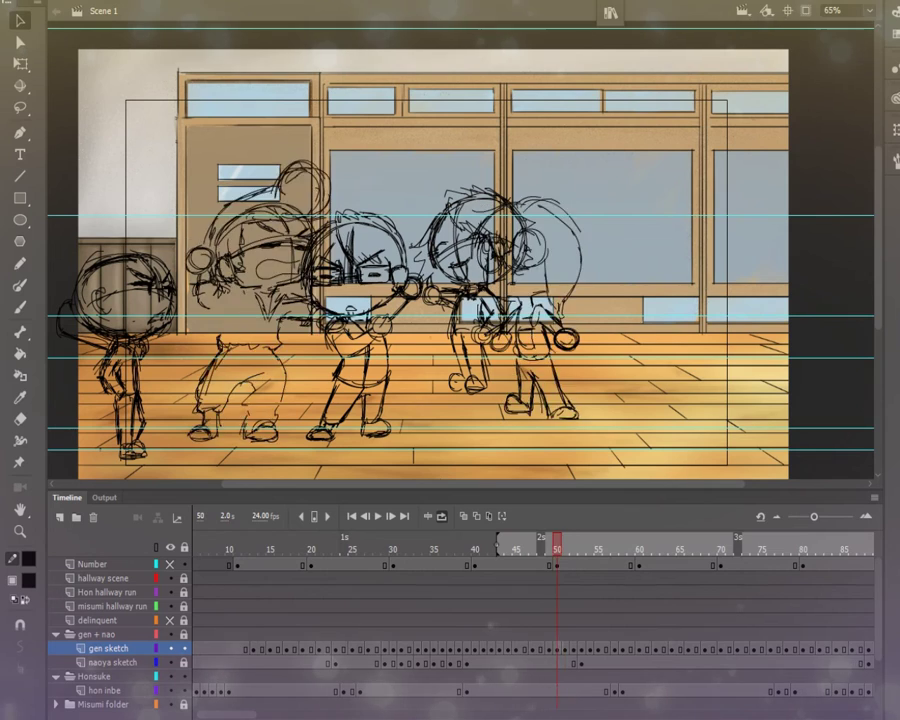
pyautogui.rightClick(575, 648)
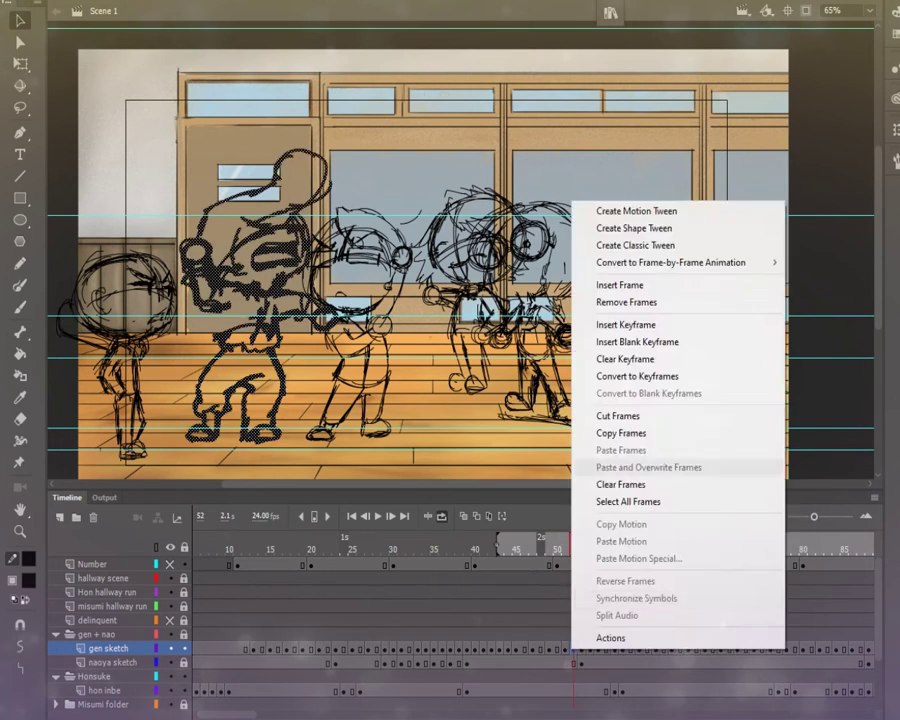
pyautogui.press('Escape')
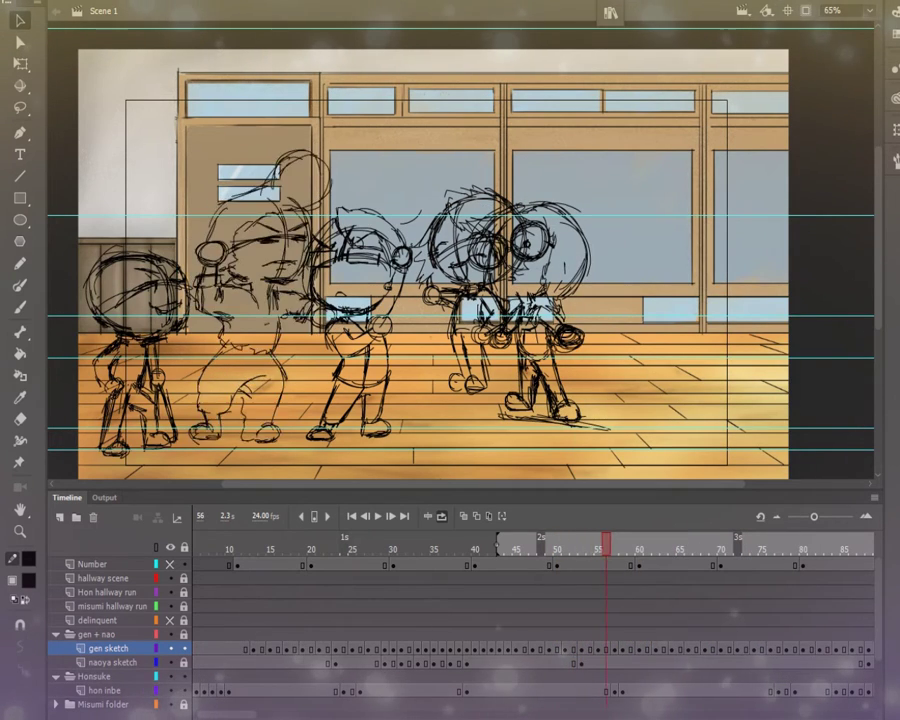
pyautogui.rightClick(594, 648)
pyautogui.click(605, 648)
pyautogui.press('.')
pyautogui.press('.')
pyautogui.press('.')
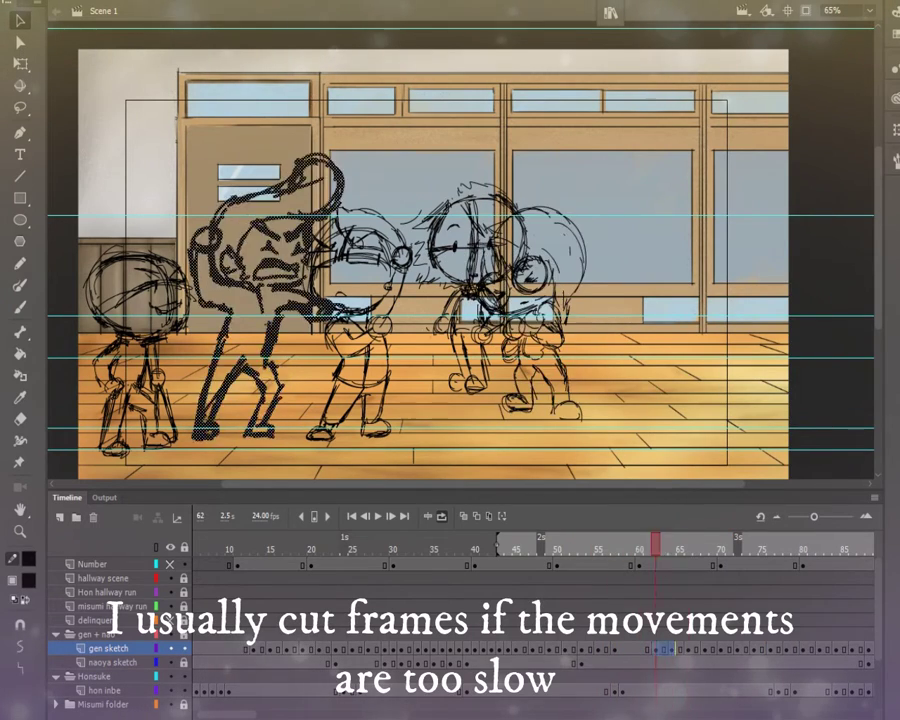
pyautogui.click(647, 648)
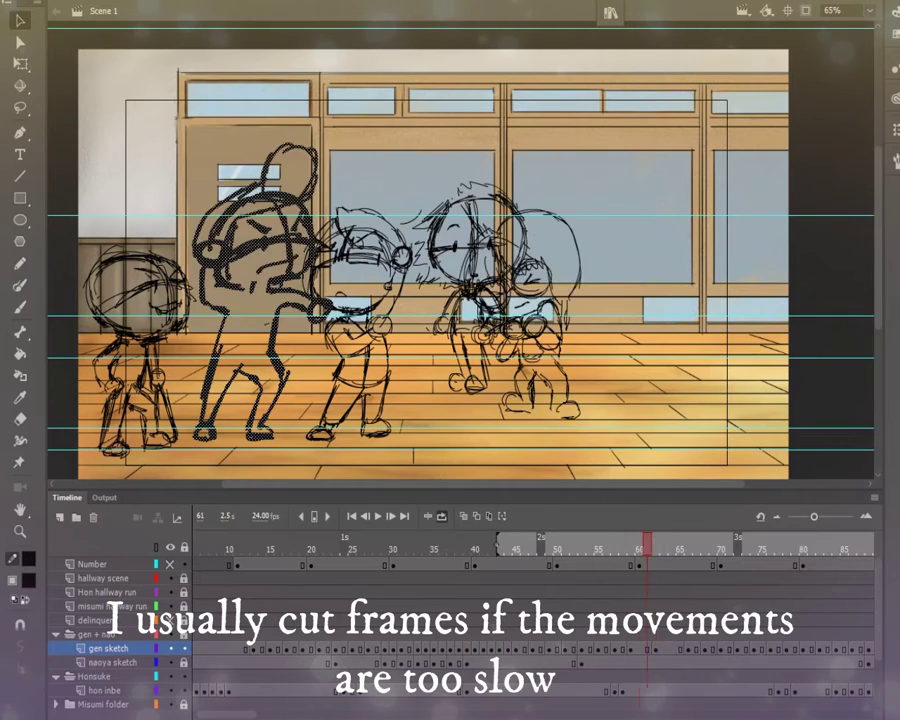
# Step: Examine the gen sketch motion frame by frame, going forward from frame 61 to frame 86
pyautogui.press('.')
pyautogui.press('.')
pyautogui.press('.')
pyautogui.press('.')
pyautogui.press('.')
pyautogui.press('.')
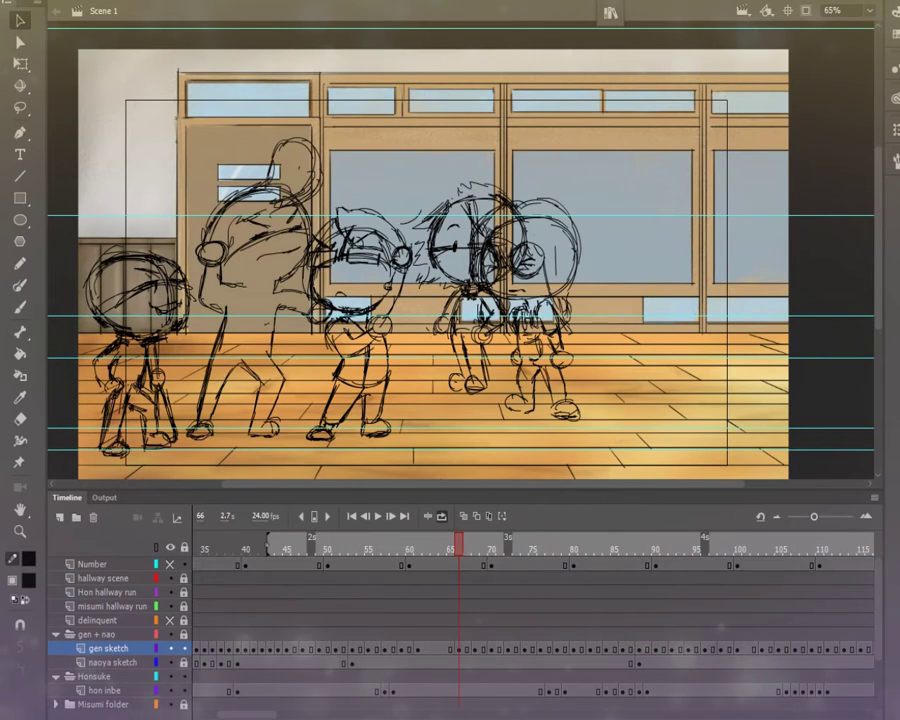
pyautogui.press('.')
pyautogui.press('.')
pyautogui.press('.')
pyautogui.press('.')
pyautogui.press('.')
pyautogui.press('.')
pyautogui.press('.')
pyautogui.press('.')
pyautogui.press('.')
pyautogui.press('.')
pyautogui.press('.')
pyautogui.press('.')
pyautogui.press('.')
pyautogui.press('.')
pyautogui.press('.')
pyautogui.press('.')
pyautogui.press('.')
pyautogui.press('.')
pyautogui.press('.')
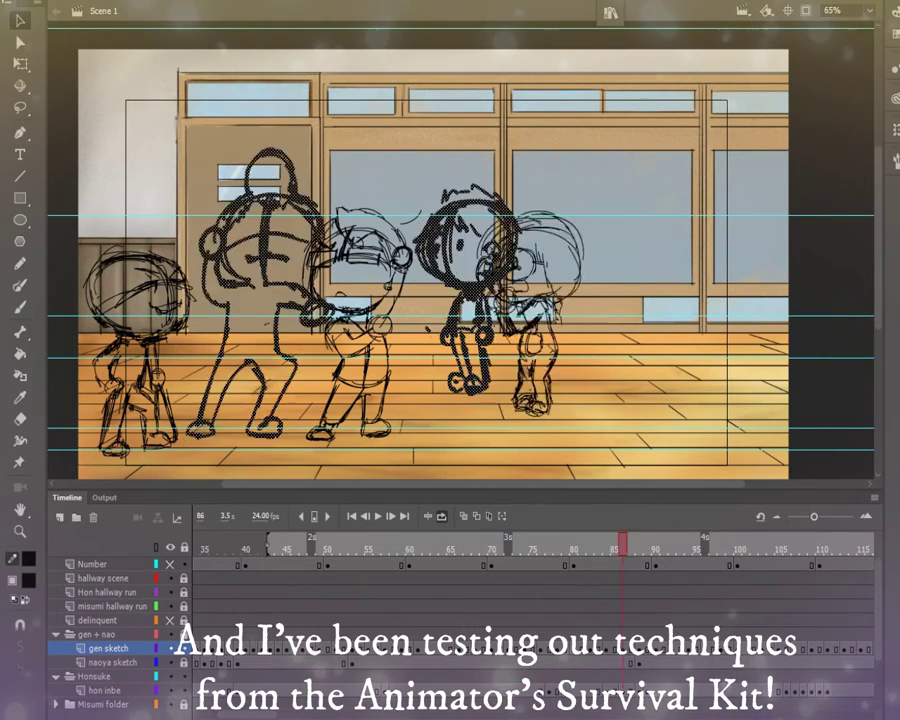
# Step: Step backward from frame 86 through the earlier gen sketch drawings to check their spacing
pyautogui.press(',')
pyautogui.press(',')
pyautogui.press(',')
pyautogui.press(',')
pyautogui.press(',')
pyautogui.press(',')
pyautogui.press(',')
pyautogui.press(',')
pyautogui.press(',')
pyautogui.press(',')
pyautogui.press(',')
pyautogui.press(',')
pyautogui.press(',')
pyautogui.press(',')
pyautogui.press(',')
pyautogui.press(',')
pyautogui.press(',')
pyautogui.press(',')
pyautogui.press(',')
pyautogui.press(',')
pyautogui.press('.')
pyautogui.press('.')
pyautogui.press(',')
pyautogui.press(',')
pyautogui.press(',')
pyautogui.press(',')
pyautogui.press(',')
pyautogui.press(',')
pyautogui.press(',')
pyautogui.press(',')
pyautogui.press(',')
pyautogui.press(',')
pyautogui.press(',')
pyautogui.press(',')
pyautogui.press(',')
pyautogui.press(',')
pyautogui.press(',')
pyautogui.press(',')
pyautogui.press(',')
pyautogui.press(',')
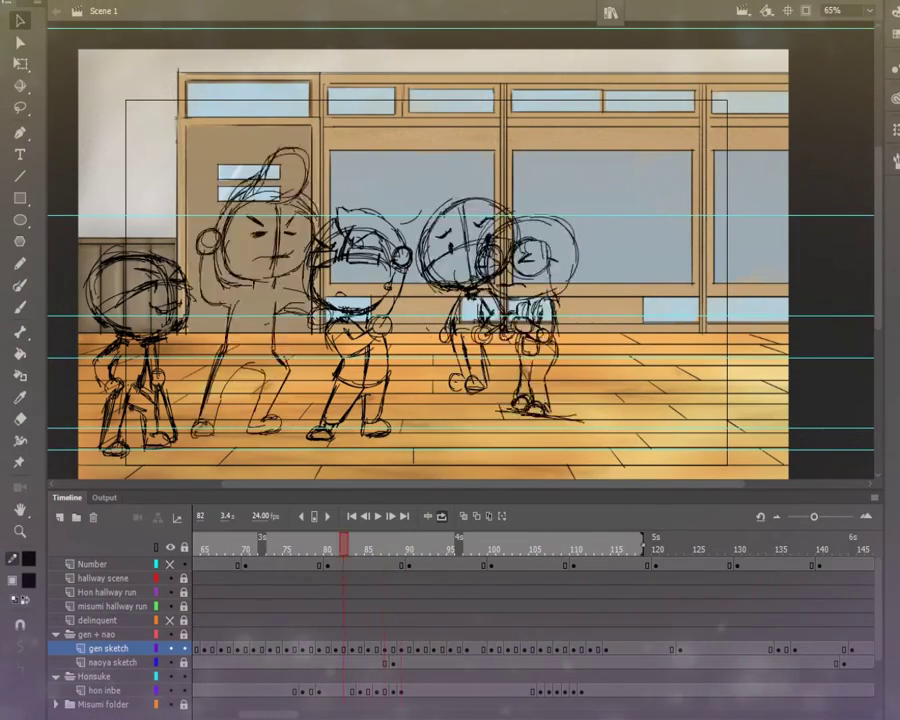
# Step: Clear the gen sketch keyframe at frame 89
pyautogui.click(401, 648)
pyautogui.rightClick(403, 648)
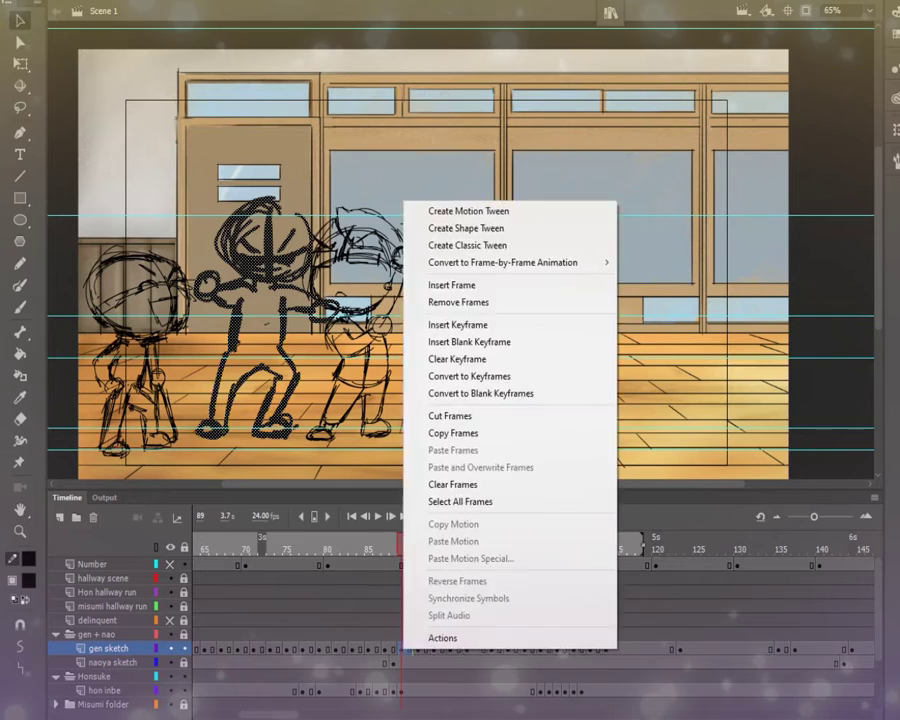
pyautogui.click(450, 360)
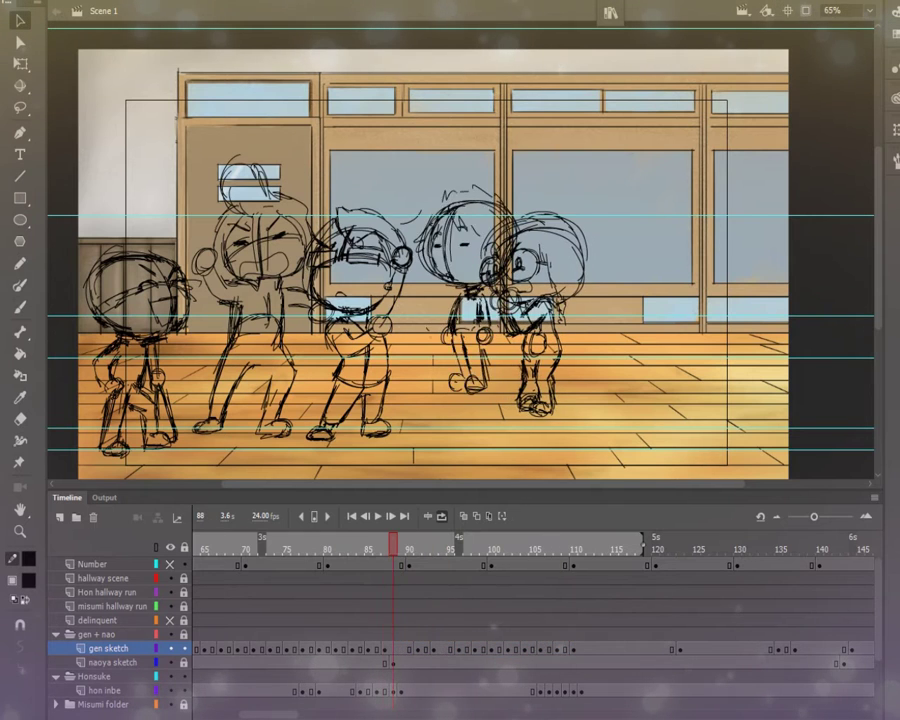
# Step: Rebuild the gen sketch drawing at frame 89 from the neighbouring pose and redraw its raised arm with onion skinning on
pyautogui.rightClick(401, 648)
pyautogui.click(450, 438)
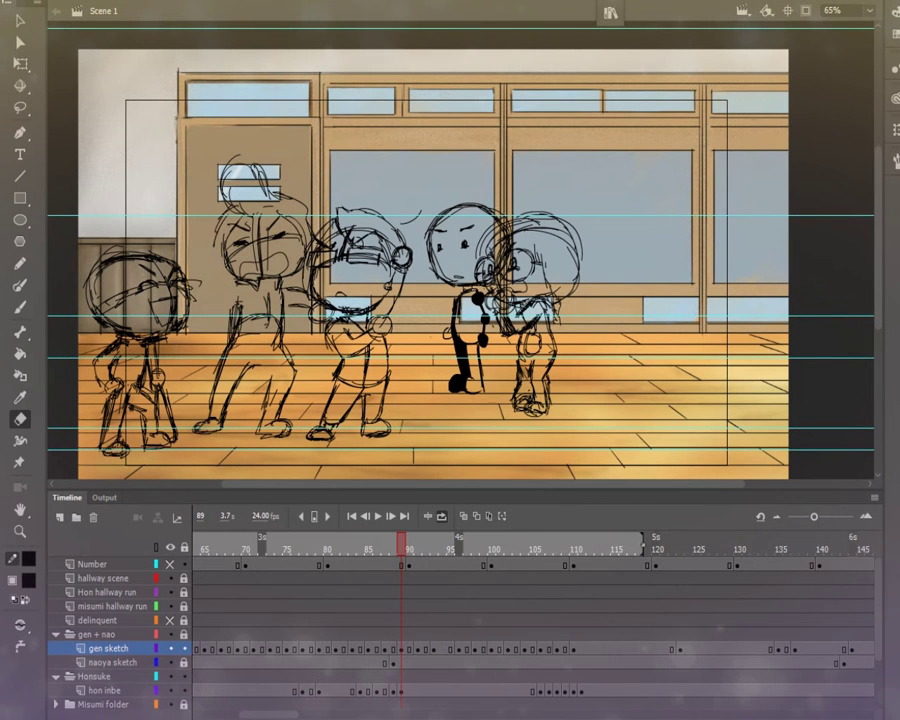
pyautogui.hotkey('alt', 'shift', 'o')
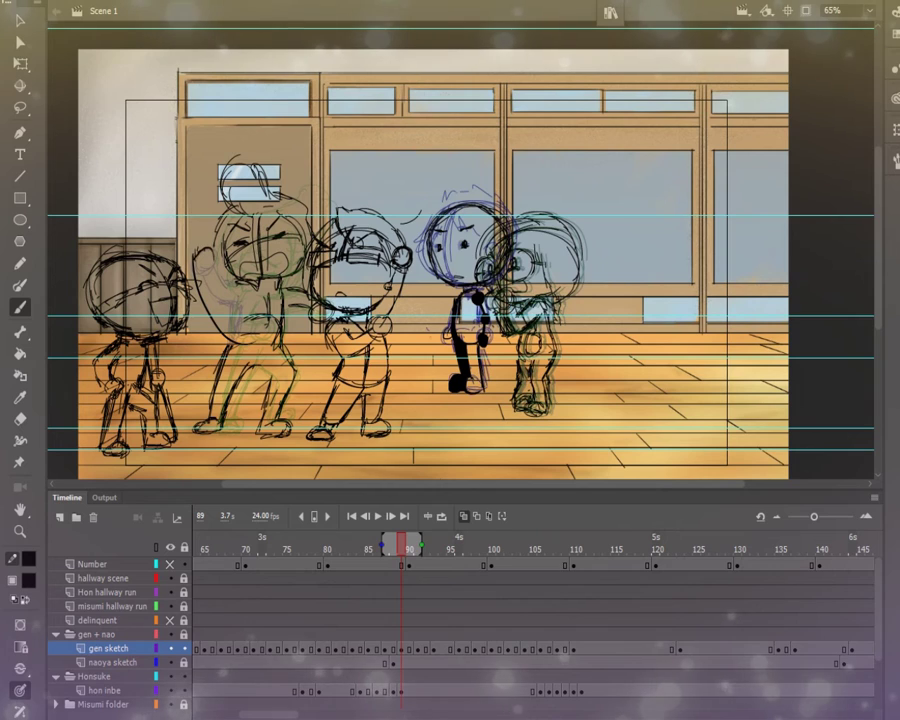
# Step: Play back the gen sketch and tighten the spacing of its drawings between frames 98 and 108
pyautogui.press('Return')
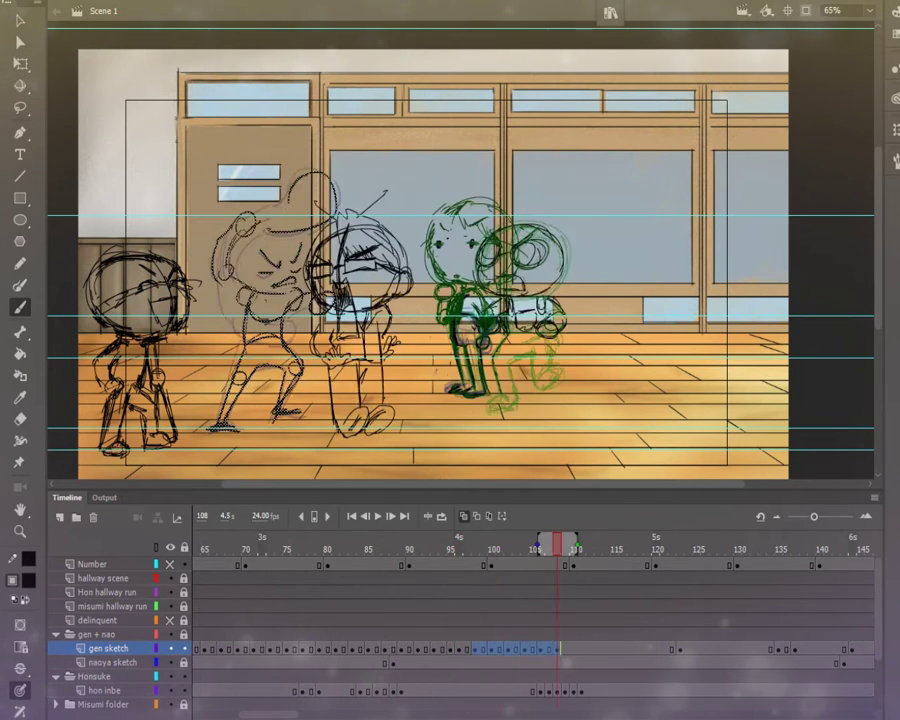
pyautogui.press(',')
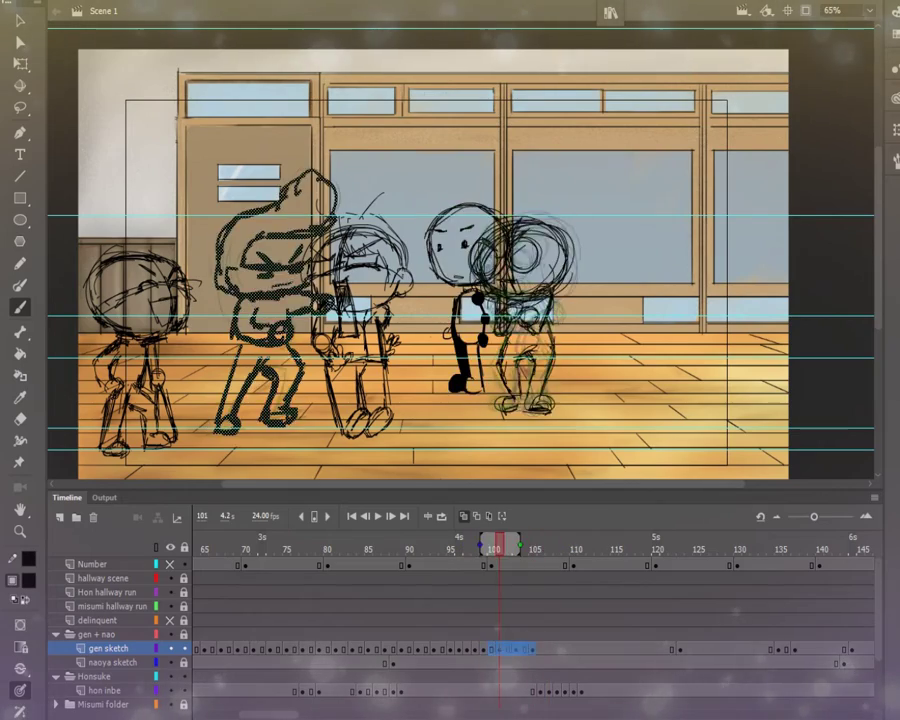
pyautogui.press('Return')
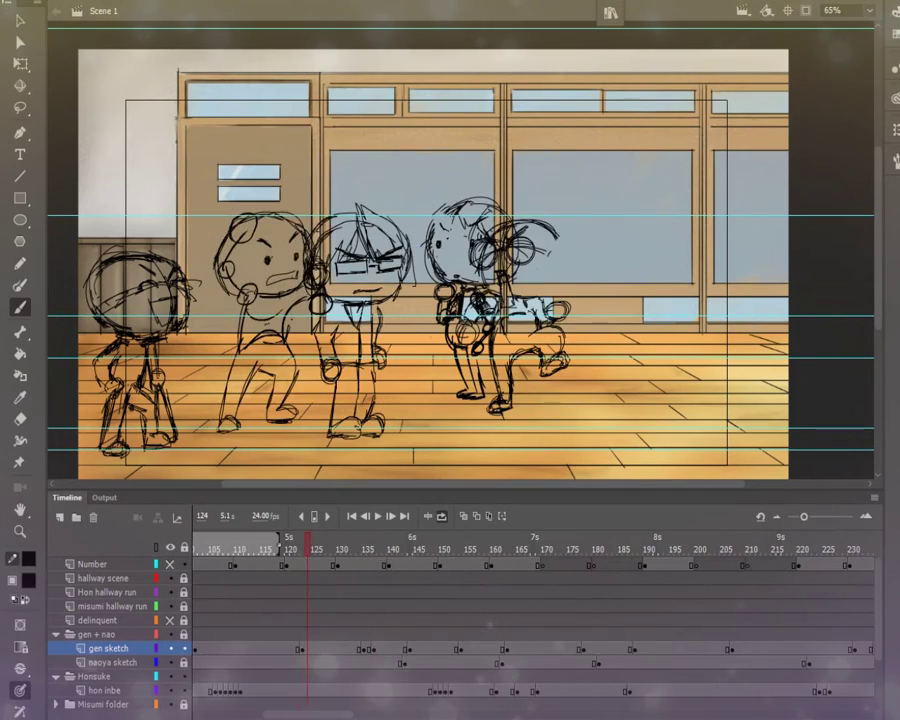
# Step: Erase the raised arm from the gen sketch drawing at frame 133, clear the surplus frames there, and play the result
pyautogui.press('Return')
pyautogui.press(',')
pyautogui.press(',')
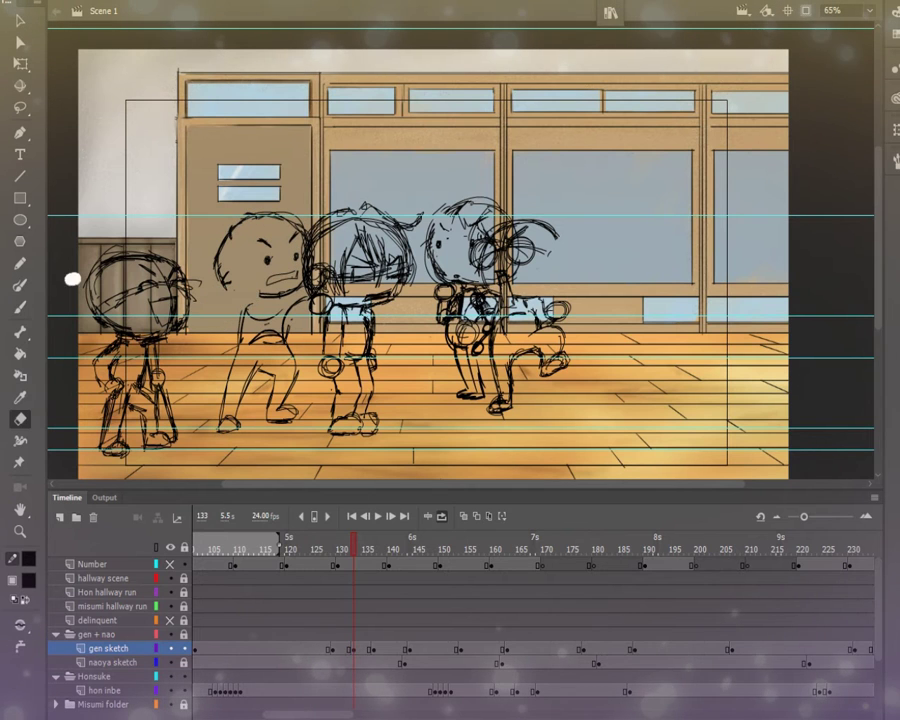
pyautogui.hotkey('alt', 'BackSpace')
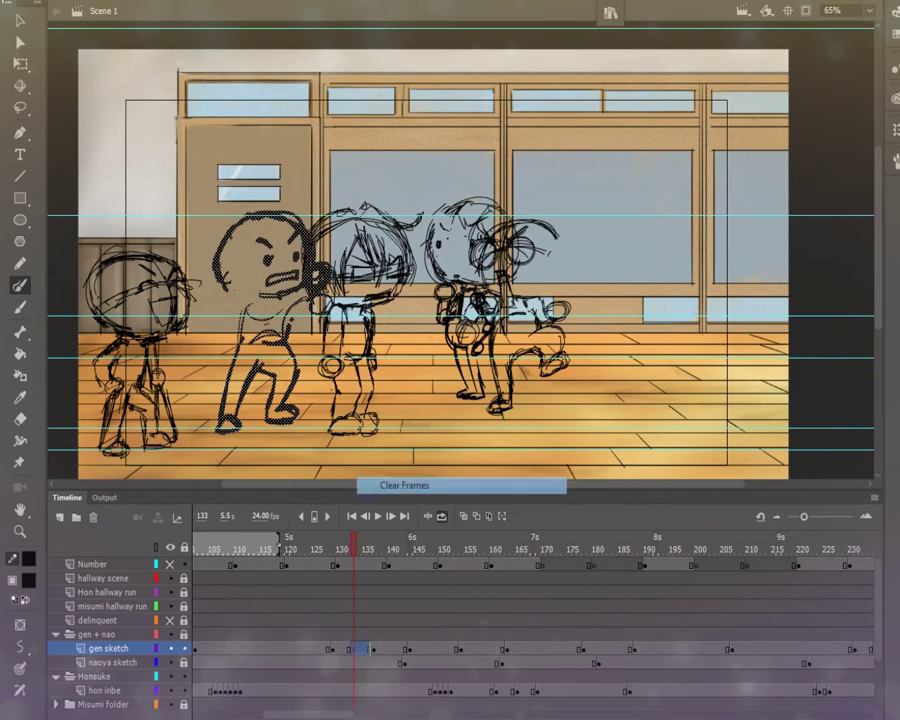
pyautogui.press(',')
pyautogui.click(377, 516)
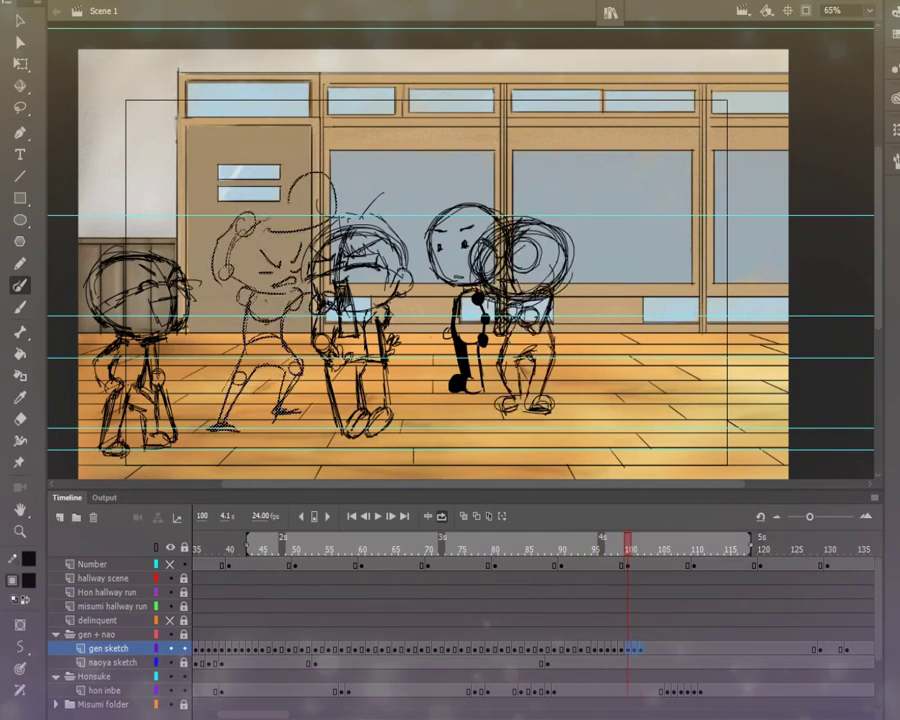
# Step: Repeat the gen sketch drawings from frames 95 to 99 directly after them and push the following keyframes back
pyautogui.moveTo(592, 648); pyautogui.dragTo(620, 648)
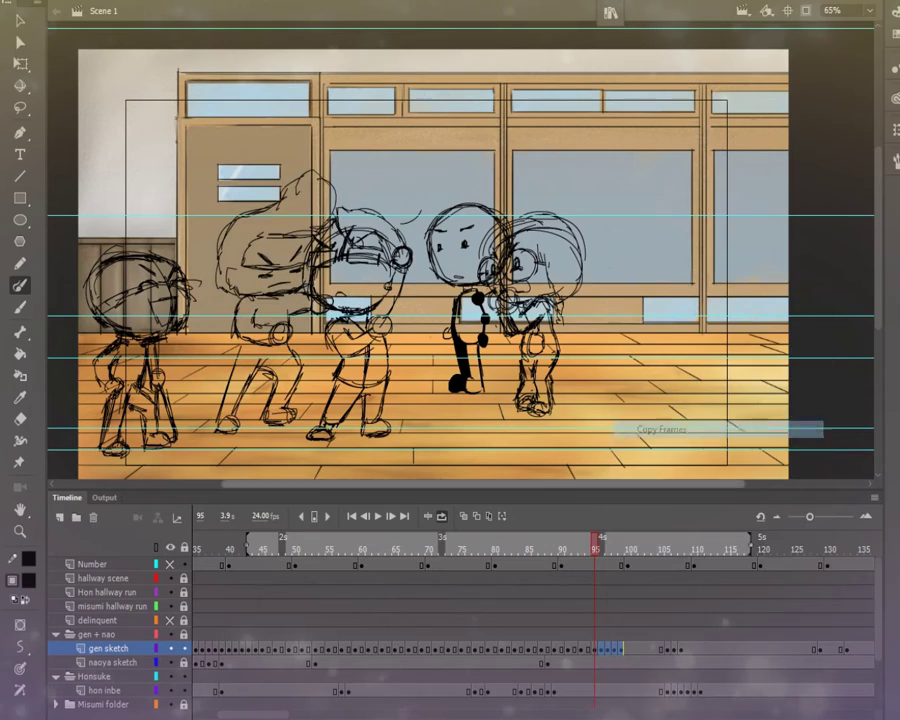
pyautogui.rightClick(622, 648)
pyautogui.click(455, 548)
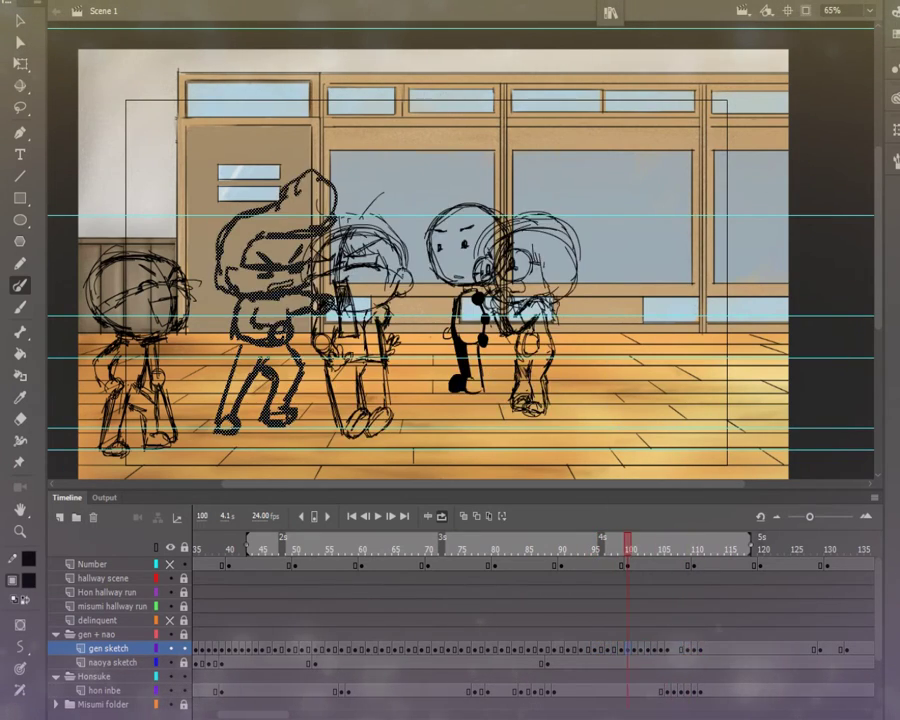
pyautogui.moveTo(656, 648); pyautogui.dragTo(714, 648)
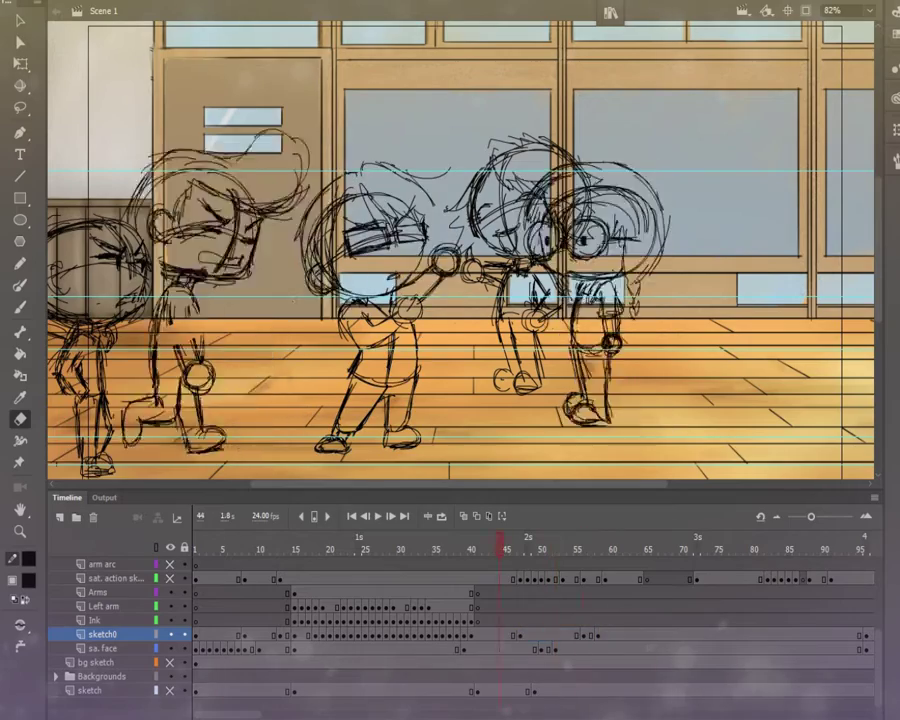
# Step: Shift the sketch0 and sa. face keyframes from frame 47 to start at frame 50
pyautogui.moveTo(461, 648)
pyautogui.mouseDown()
pyautogui.moveTo(561, 648)
pyautogui.moveTo(610, 634)
pyautogui.mouseUp()
pyautogui.click(536, 648)
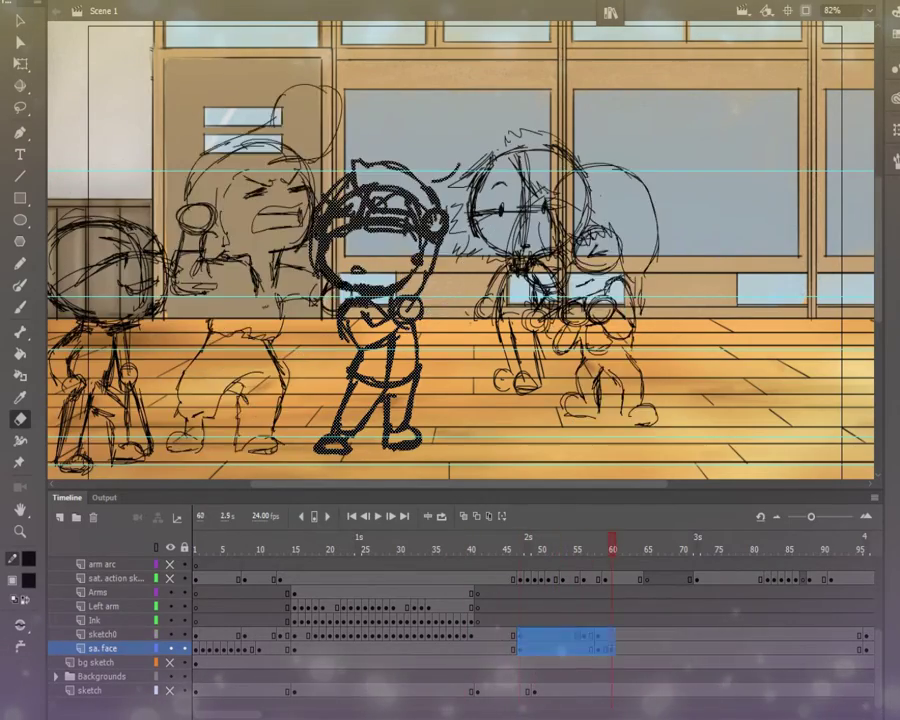
pyautogui.click(293, 634)
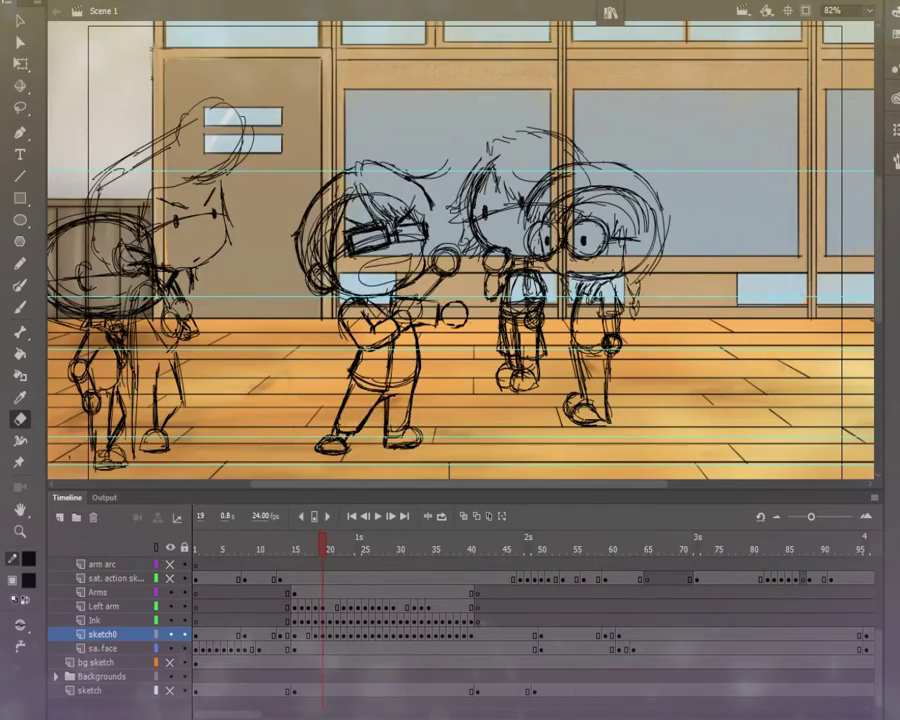
# Step: Respace the selected sketch0 and sa. face keyframes between about frames 50 and 66
pyautogui.click(650, 537)
pyautogui.moveTo(536, 648); pyautogui.dragTo(632, 648)
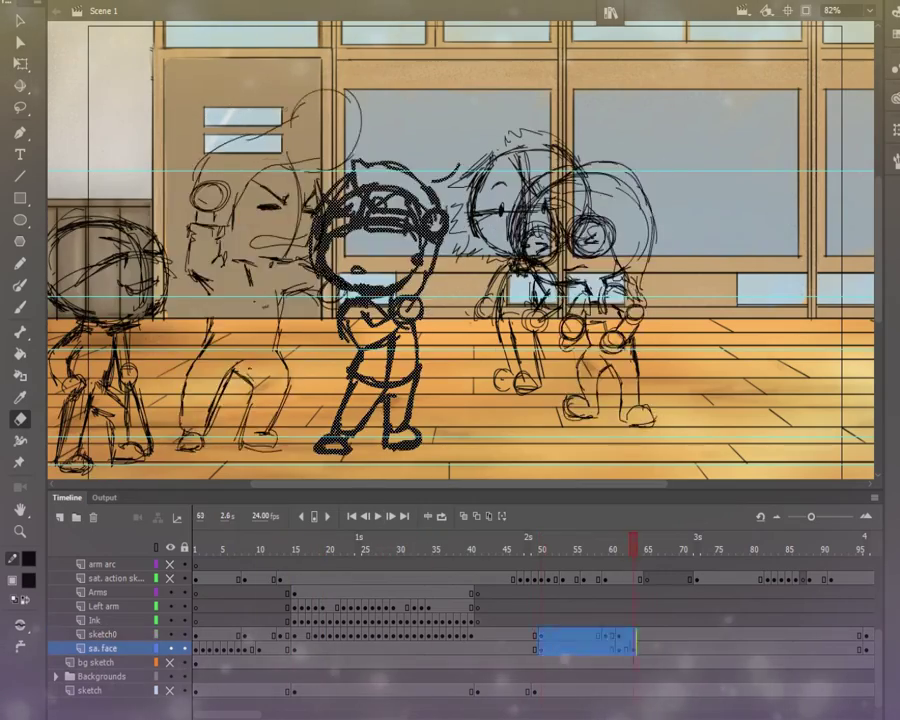
pyautogui.click(556, 648)
pyautogui.click(528, 634)
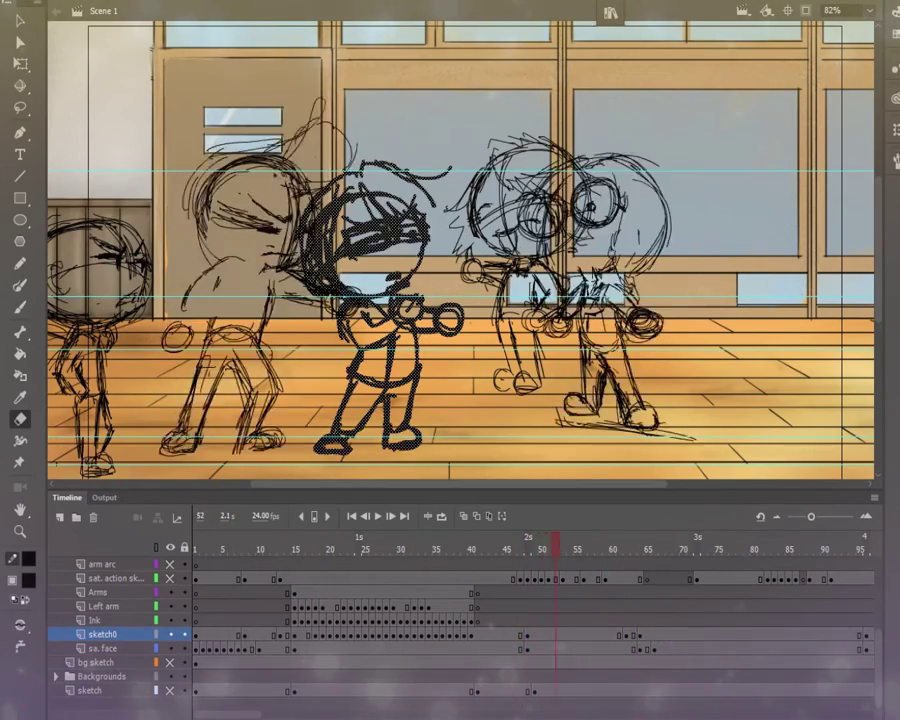
# Step: Play back the scene several times from around frames 39 to 48 to check the retimed sketch0 and sa. face motion
pyautogui.click(470, 537)
pyautogui.click(115, 578)
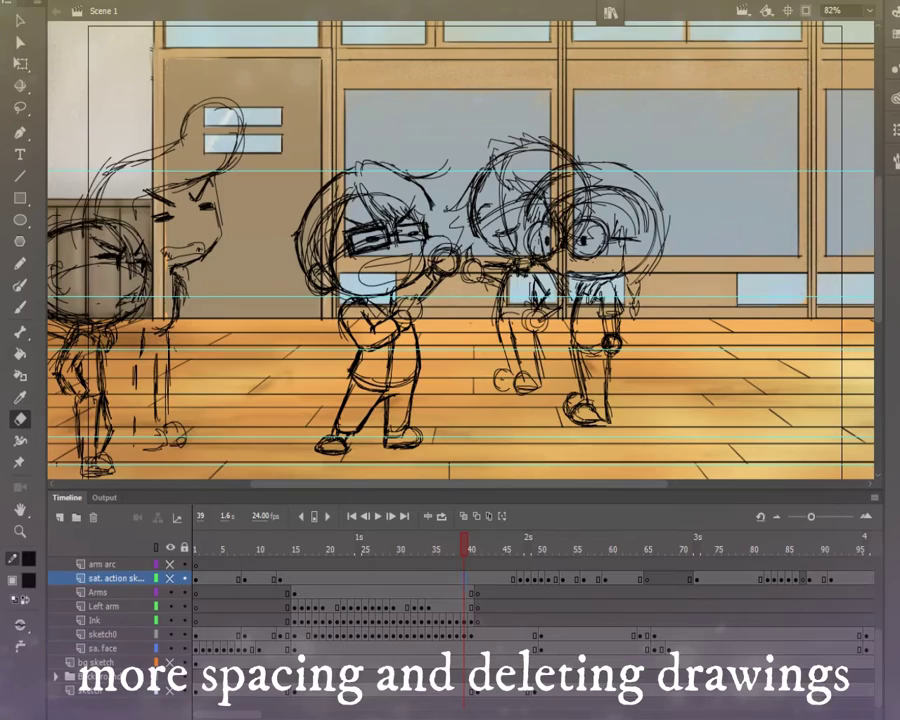
pyautogui.click(378, 516)
pyautogui.click(378, 516)
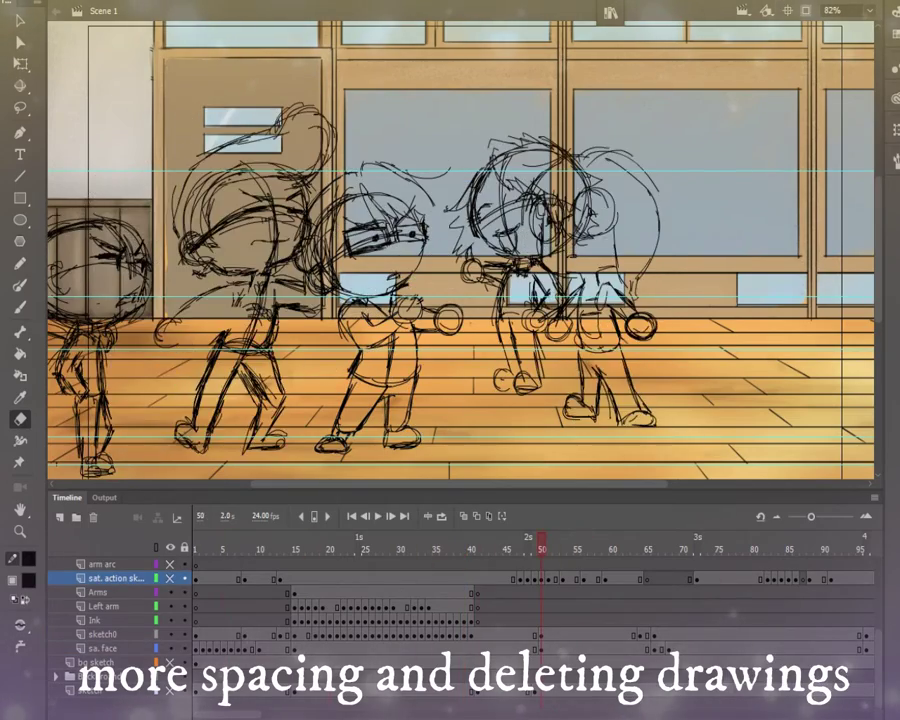
pyautogui.click(273, 634)
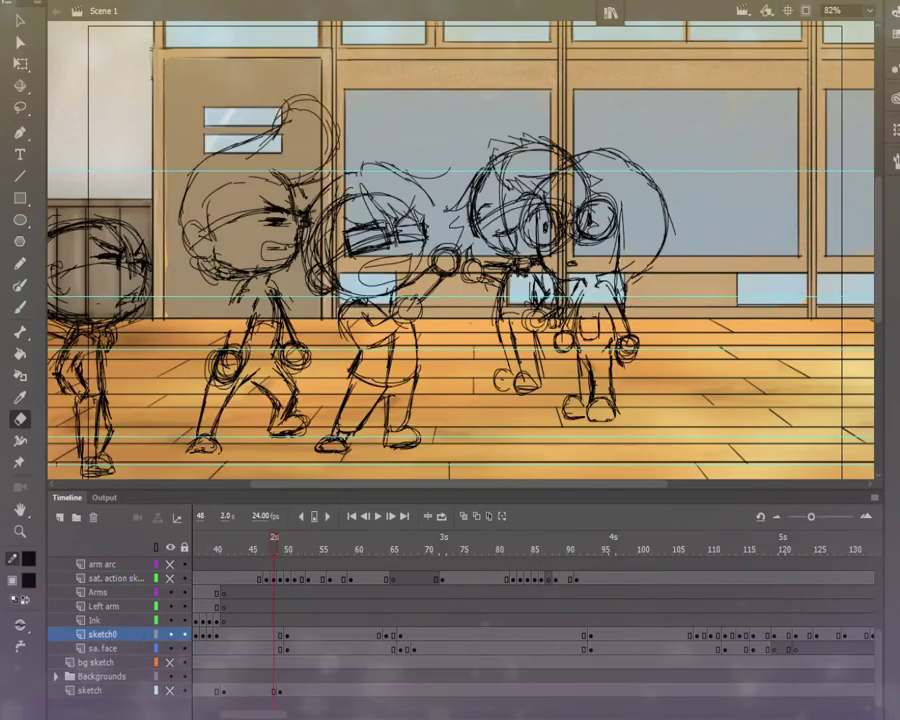
pyautogui.click(378, 516)
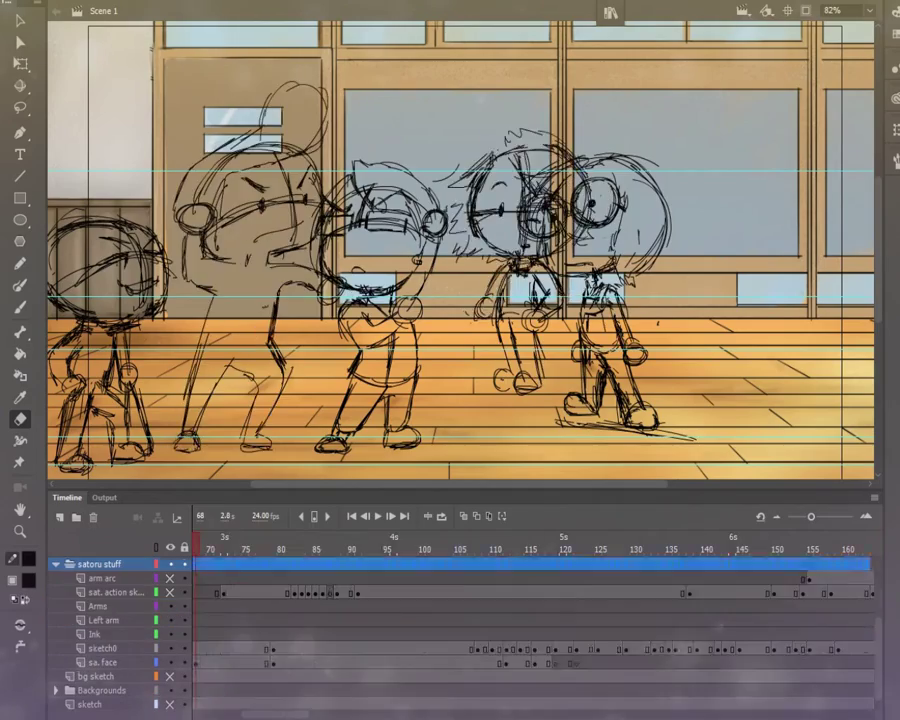
pyautogui.click(378, 516)
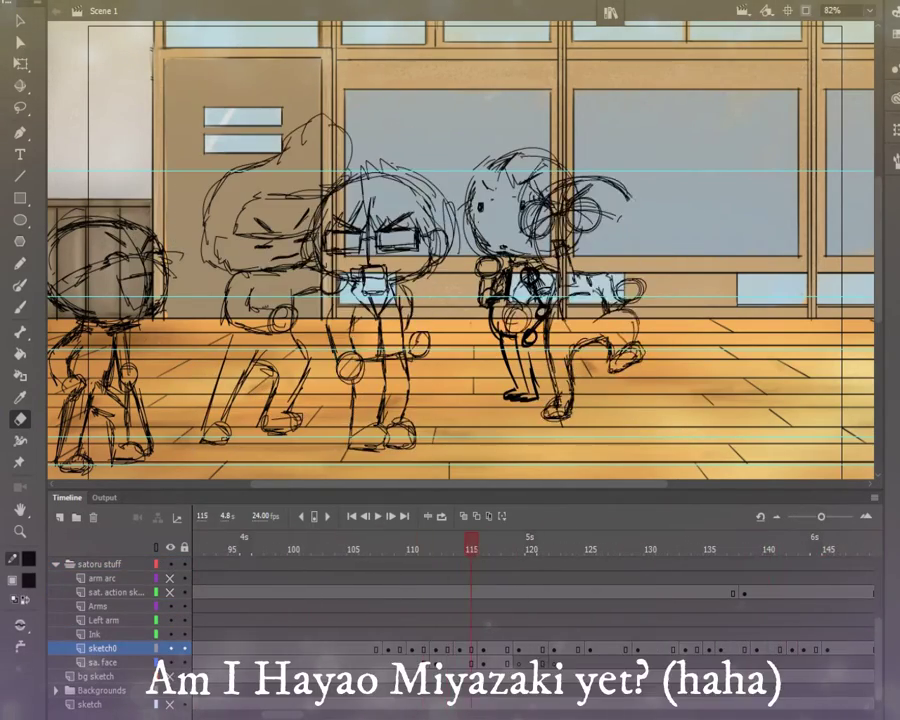
# Step: Clear surplus sketch0 frames near frame 115, respace the keyframes beyond frame 130, and play the result
pyautogui.hotkey('alt', 'BackSpace')
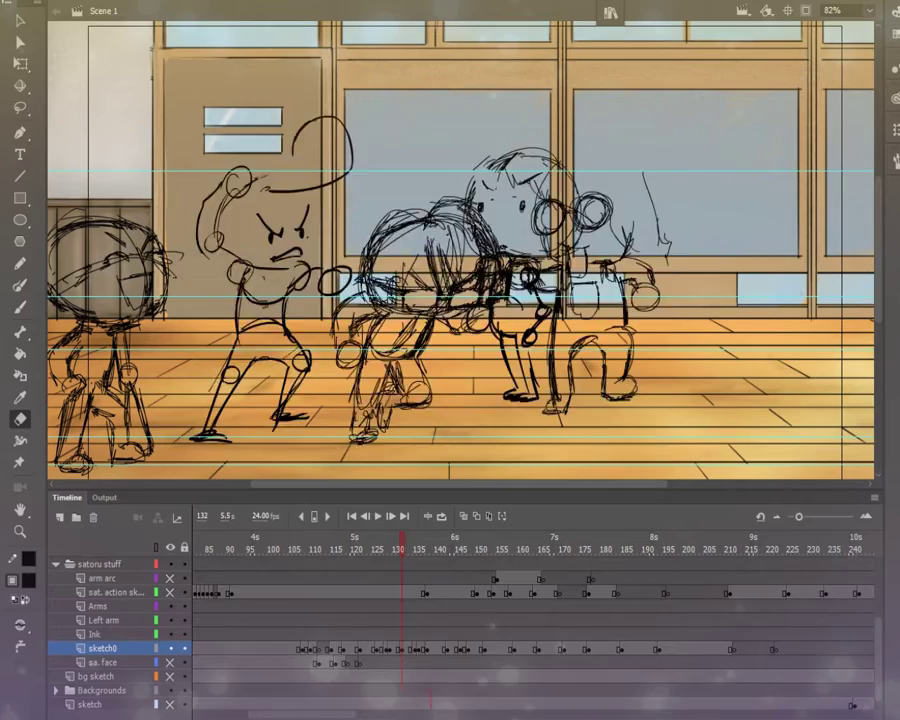
pyautogui.moveTo(401, 537); pyautogui.dragTo(486, 537)
pyautogui.click(378, 516)
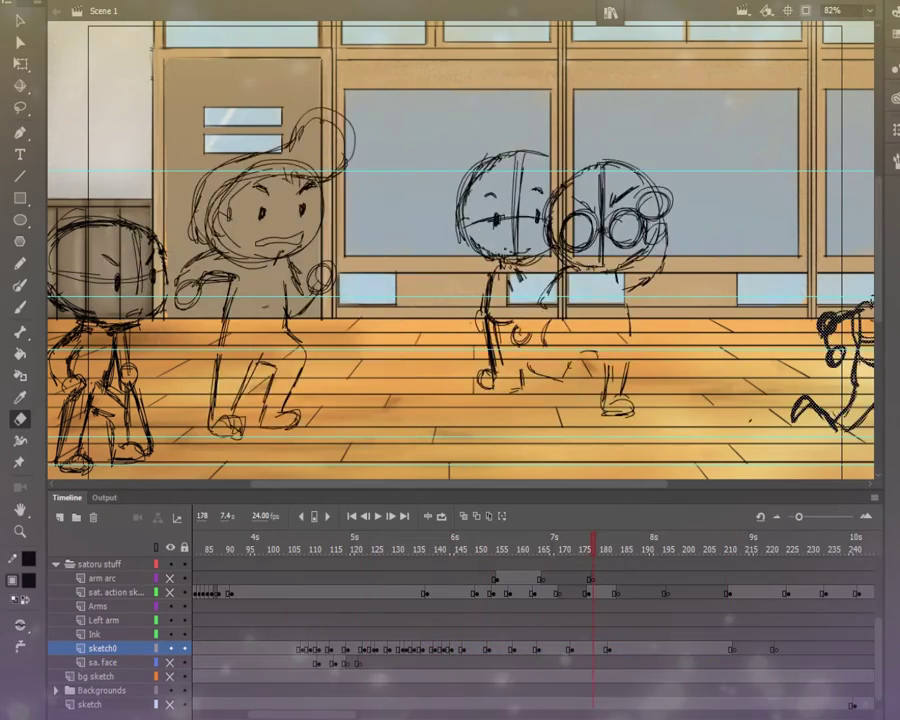
pyautogui.click(378, 516)
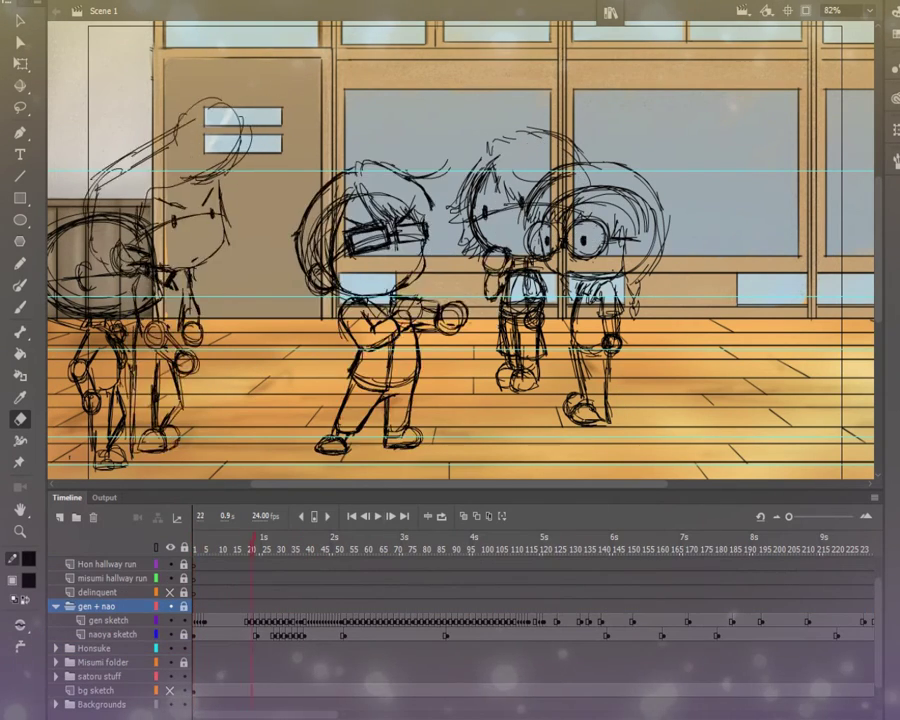
# Step: Select the gen sketch drawing on frame 2 at close zoom and compare it with the adjacent frames
pyautogui.scroll(5, 329, 231)
pyautogui.press('v')
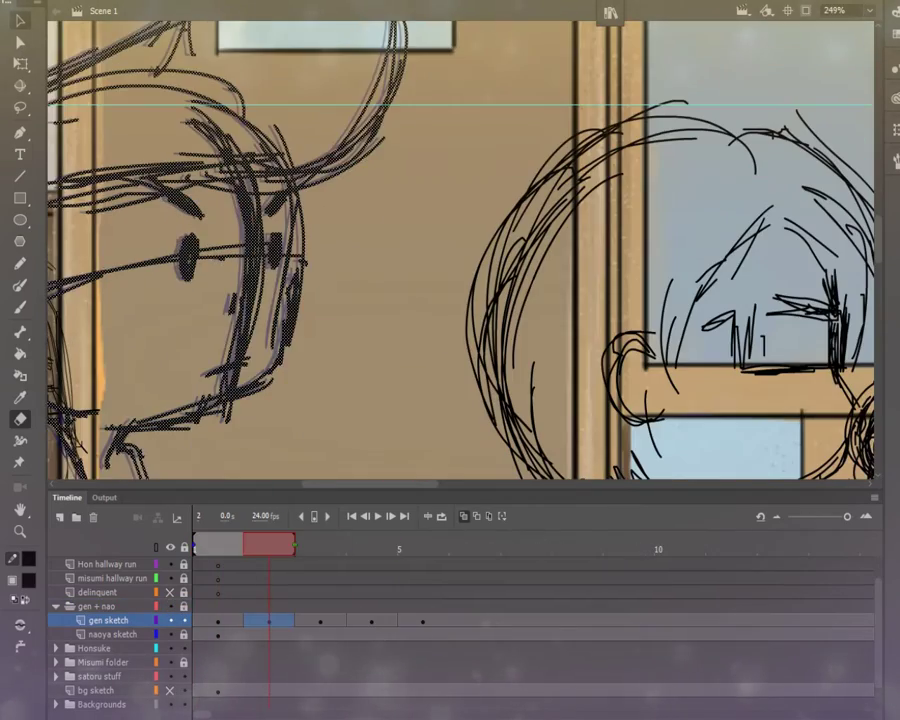
pyautogui.press('.')
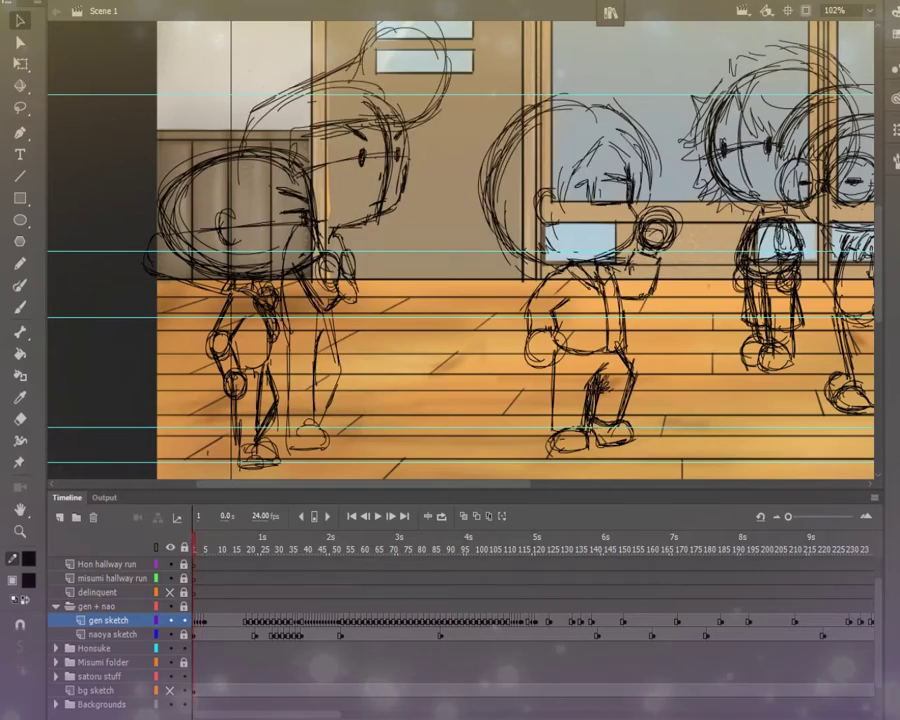
# Step: Shift the gen sketch keyframes between about frames 24 and 212 later and play back the scene to check the timing
pyautogui.click(378, 516)
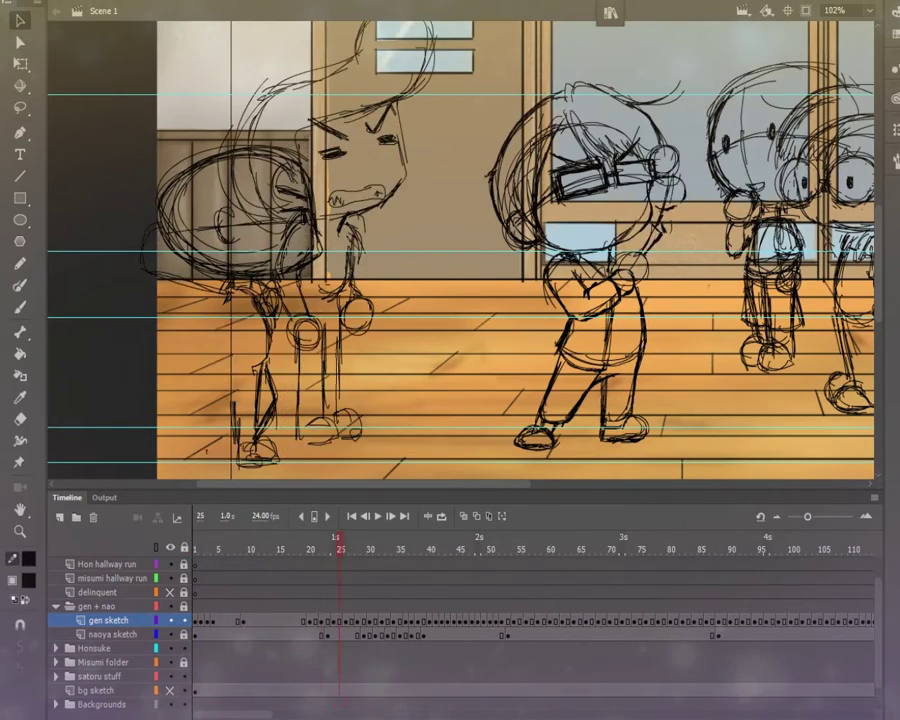
pyautogui.press('Return')
pyautogui.click(450, 620)
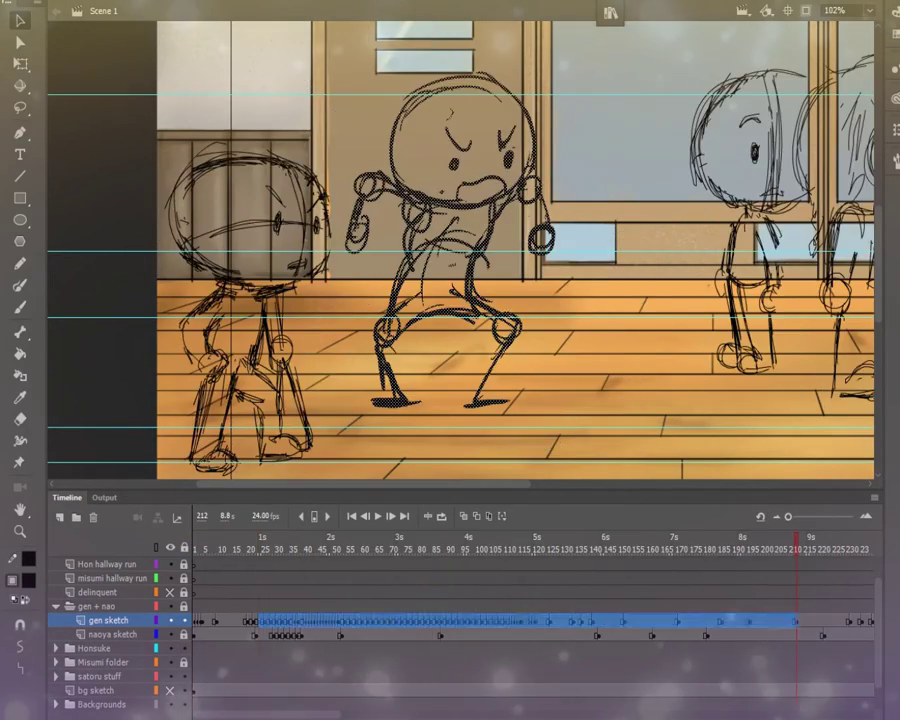
pyautogui.click(378, 516)
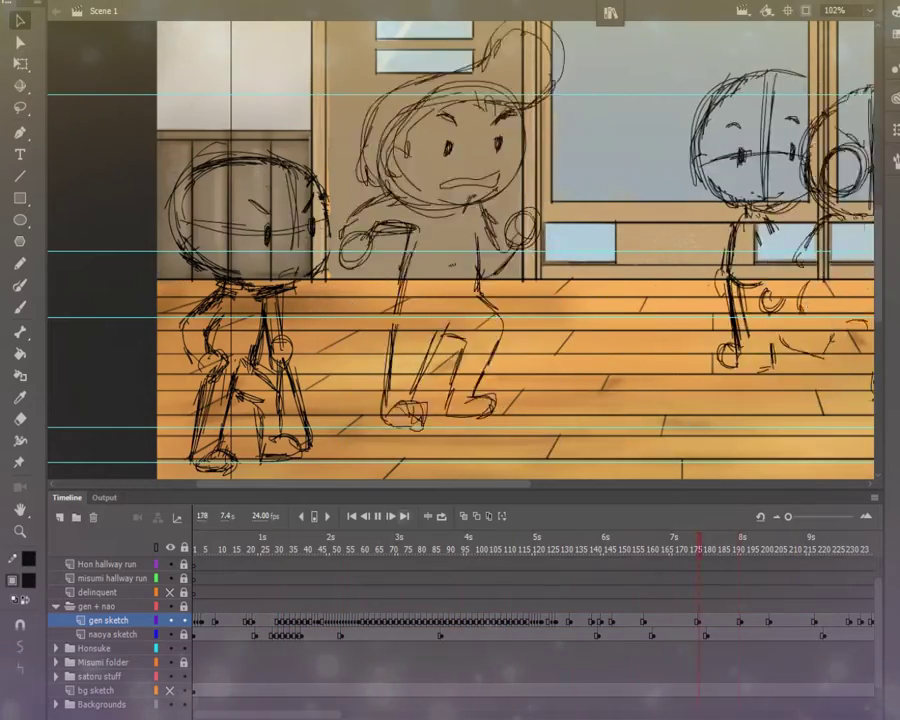
pyautogui.press('Return')
# Step: Redraw the boy's lunging pose in bold strokes on gen sketch frame 127 and turn on onion skinning
pyautogui.press(',')
pyautogui.press(',')
pyautogui.press(',')
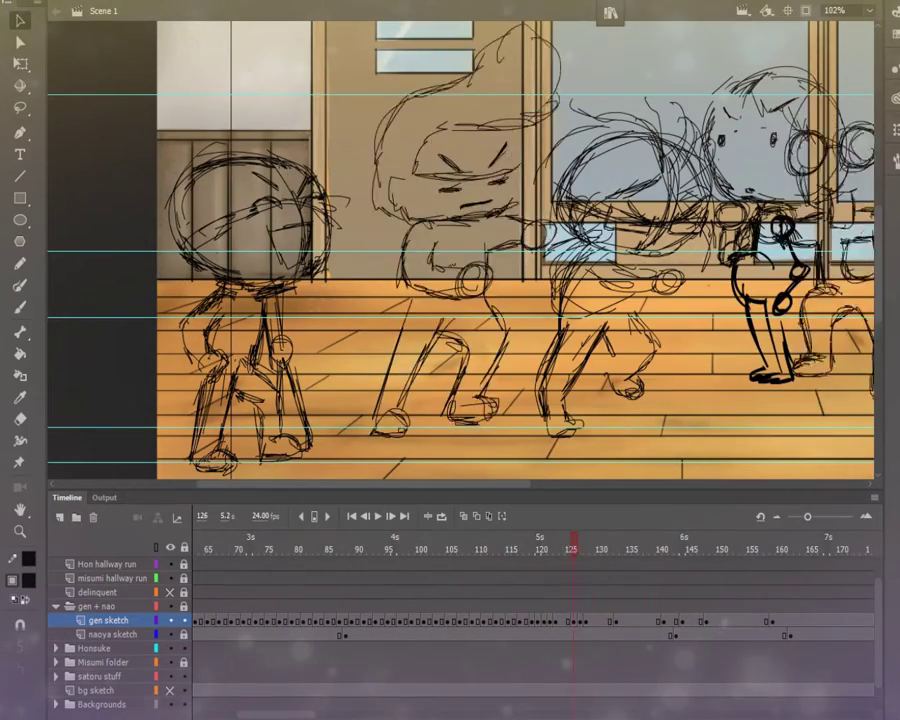
pyautogui.press('.')
pyautogui.press('.')
pyautogui.press('.')
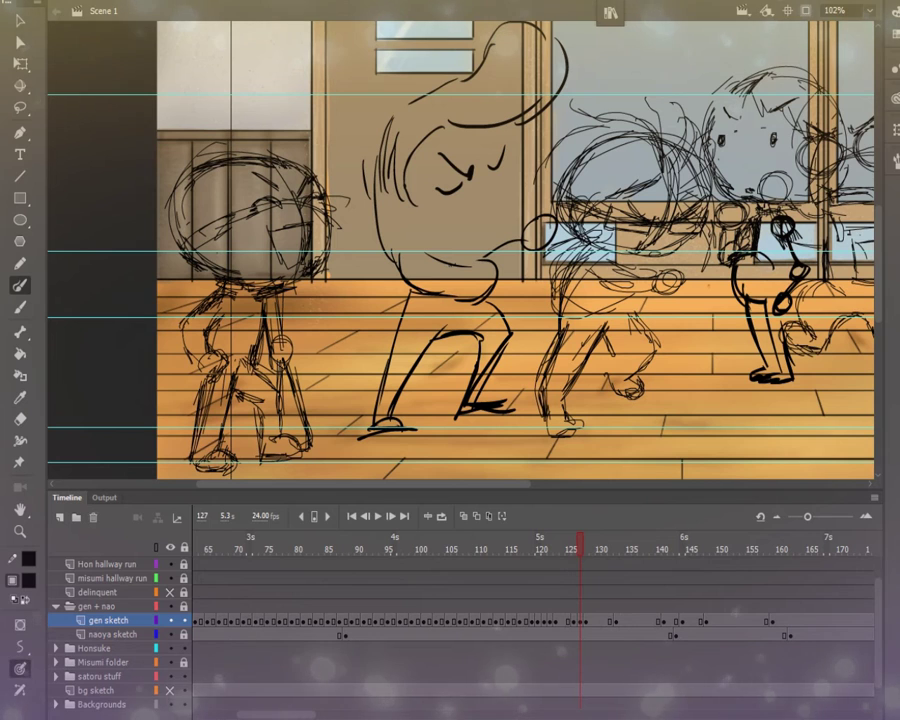
pyautogui.hotkey('alt', 'shift', 'o')
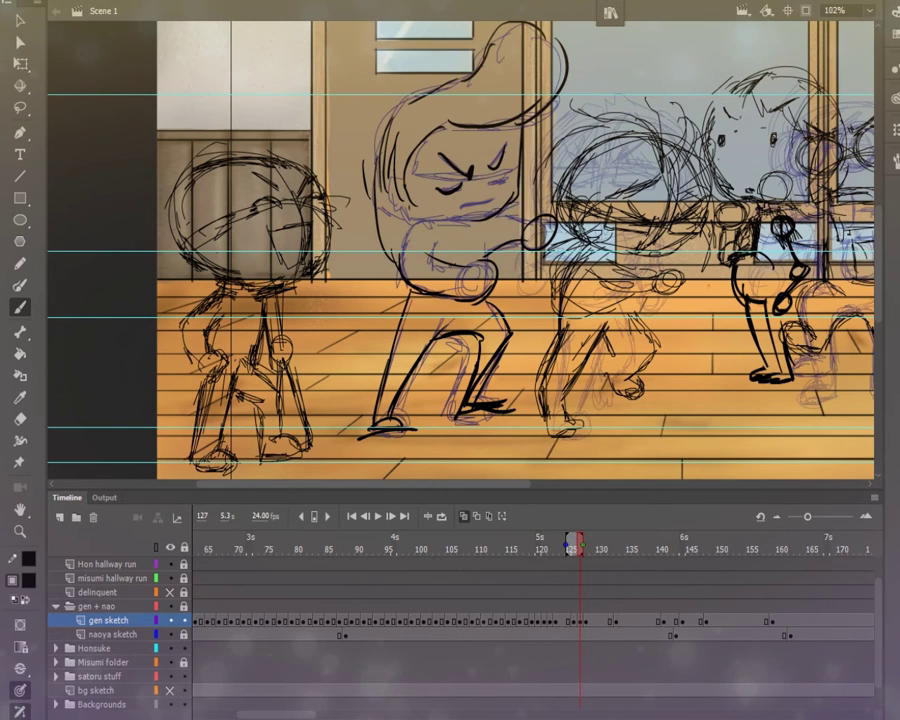
# Step: Redraw the boy's arms and torso in bold strokes on gen sketch frame 144 and play the scene onward
pyautogui.press('Return')
pyautogui.press('Return')
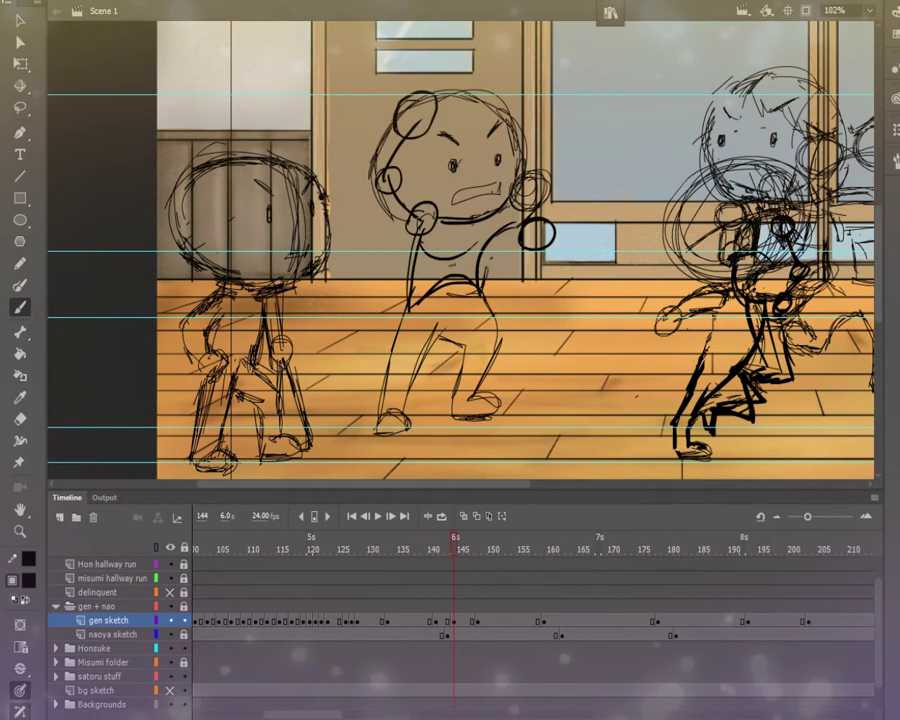
pyautogui.press('e')
pyautogui.press('Return')
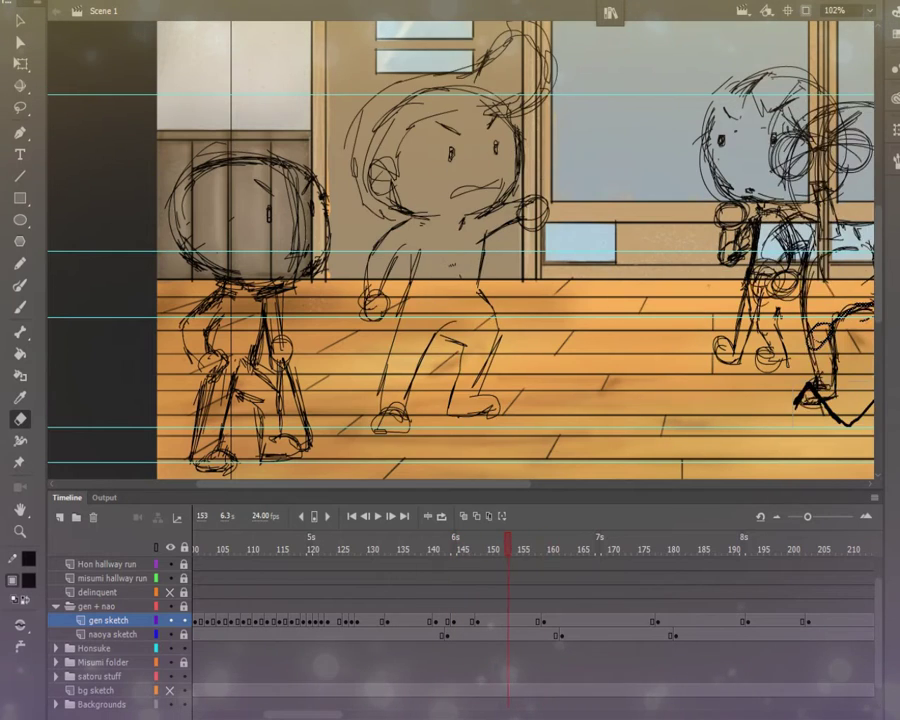
# Step: Erase the boy's old legs and arms on gen sketch frame 178
pyautogui.press('Return')
pyautogui.moveTo(400, 410); pyautogui.dragTo(470, 330)
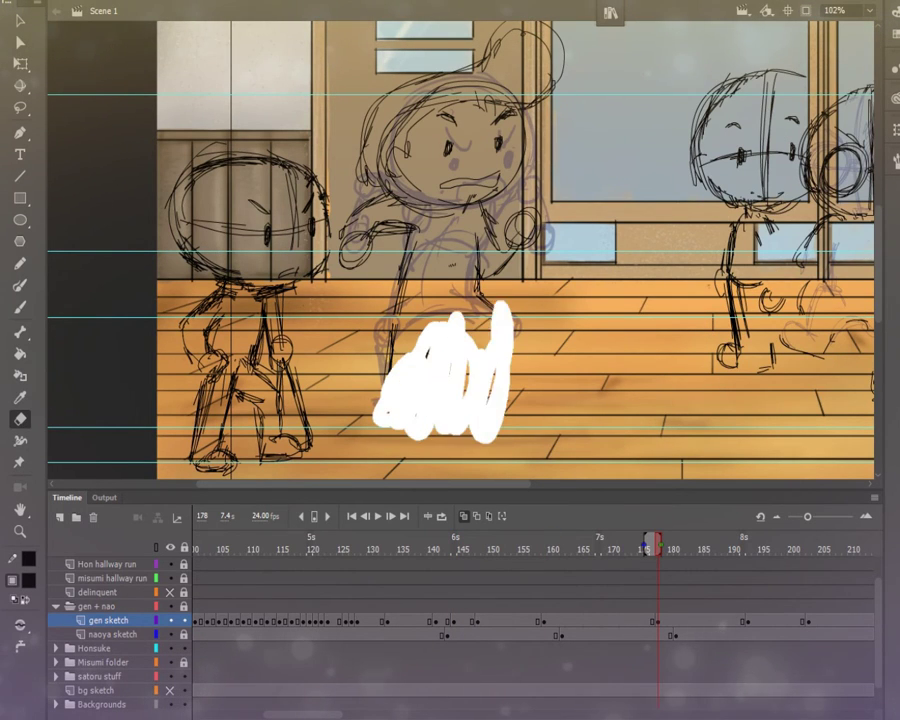
pyautogui.moveTo(345, 235); pyautogui.dragTo(375, 255)
pyautogui.press('b')
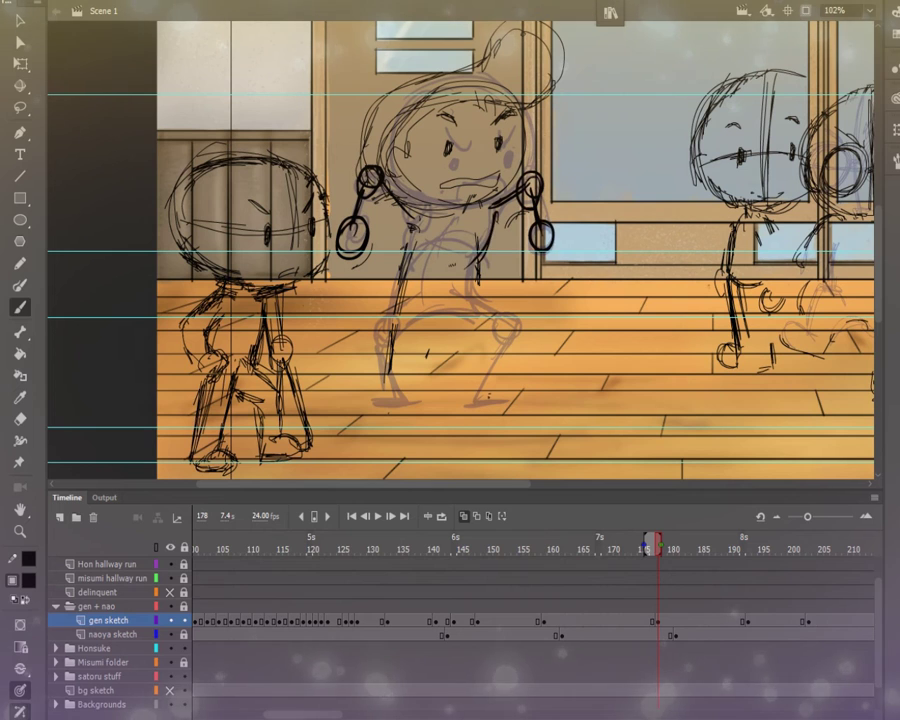
# Step: Redraw the boy on frame 178 with raised elbows, a curved torso and wide bent legs, and remove his old facial features
pyautogui.hotkey('ctrl', 'z')
pyautogui.press('b')
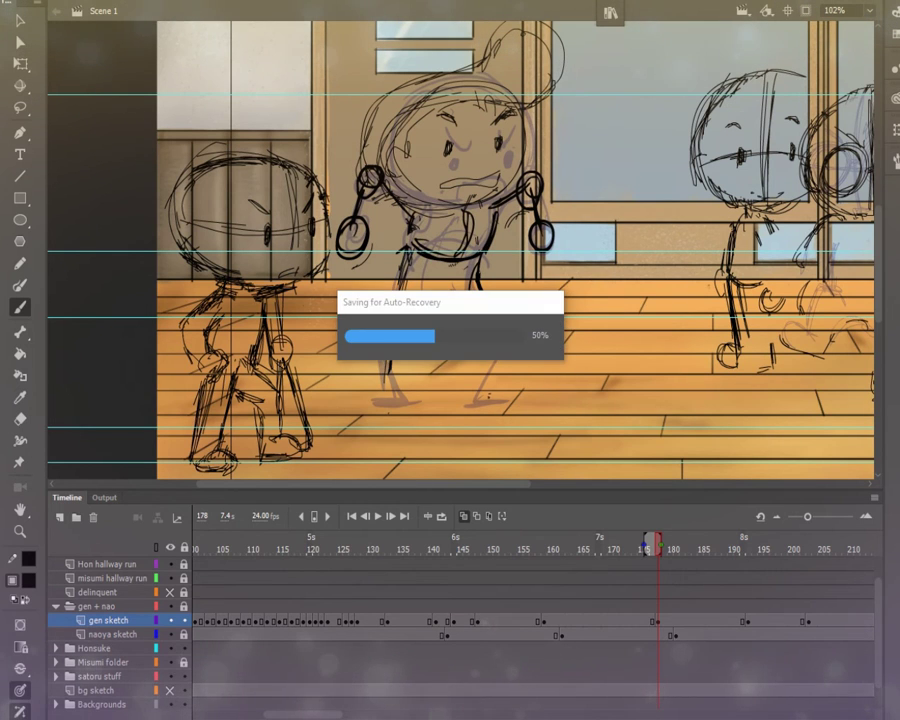
pyautogui.moveTo(473, 279); pyautogui.dragTo(510, 315)
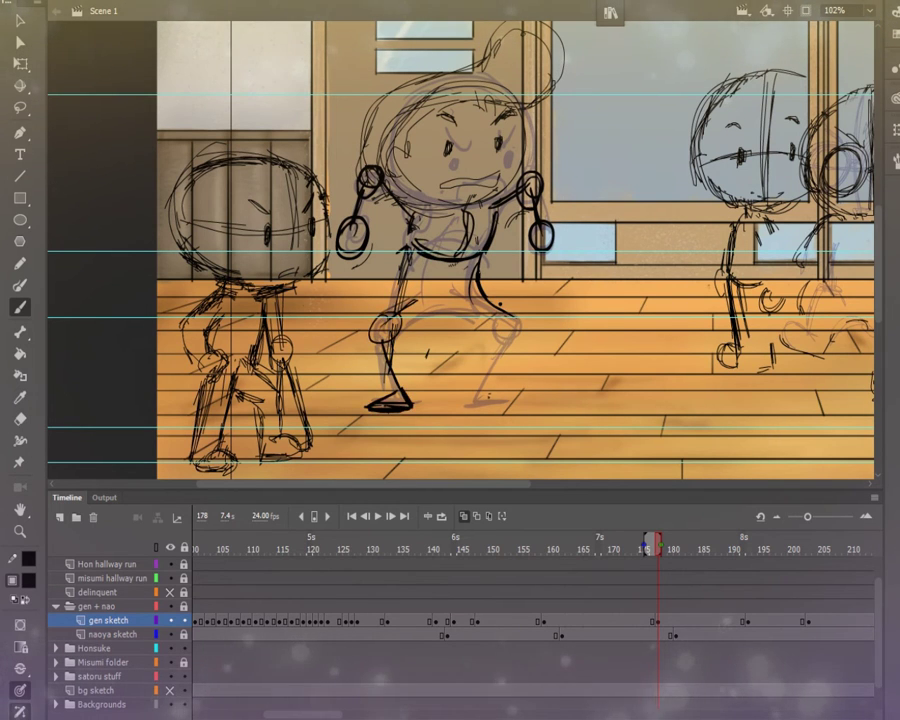
pyautogui.moveTo(450, 250); pyautogui.dragTo(433, 295)
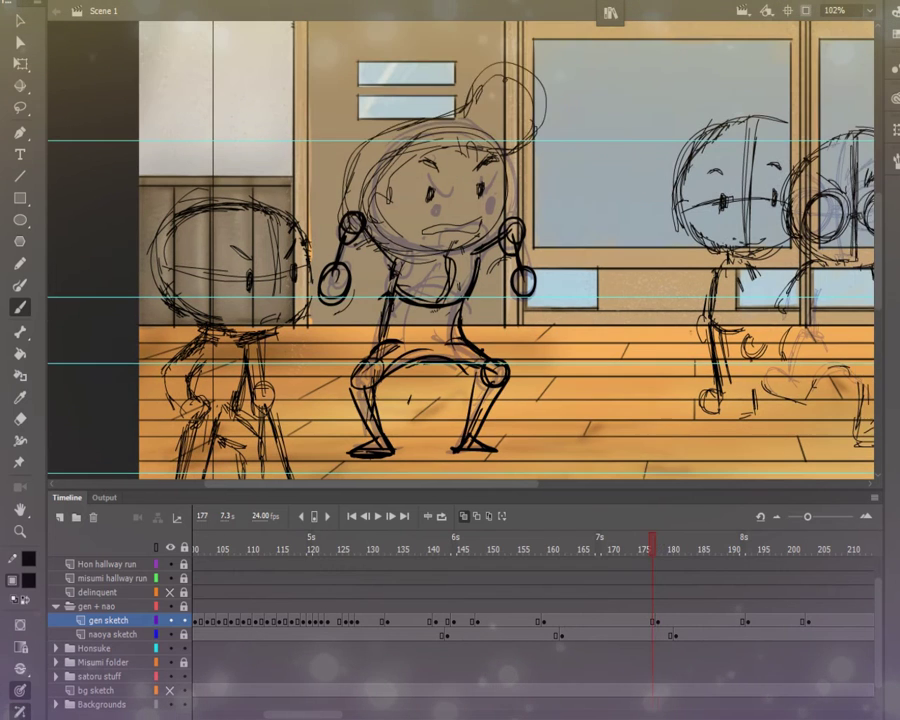
pyautogui.moveTo(492, 222)
pyautogui.mouseDown()
pyautogui.moveTo(461, 172)
pyautogui.moveTo(435, 188)
pyautogui.mouseUp()
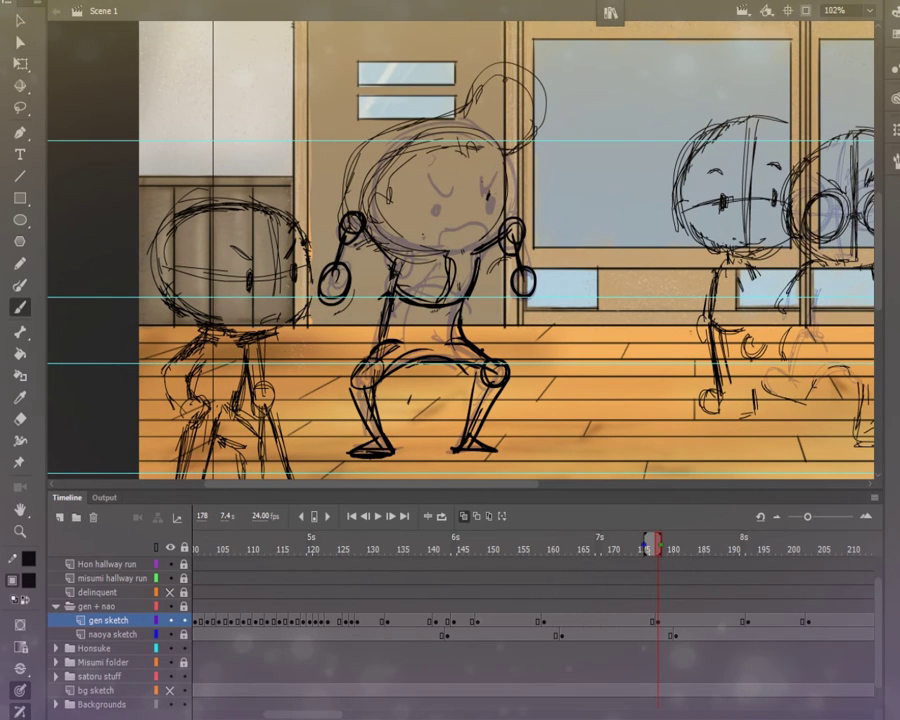
# Step: Erase the boy's old limbs on gen sketch frame 193 and redraw his arms, torso and face in bold strokes
pyautogui.press('.')
pyautogui.press('.')
pyautogui.press('.')
pyautogui.press('.')
pyautogui.press('.')
pyautogui.press('.')
pyautogui.press('.')
pyautogui.press('.')
pyautogui.press('.')
pyautogui.press('.')
pyautogui.press('.')
pyautogui.press('.')
pyautogui.press('.')
pyautogui.press('.')
pyautogui.press('.')
pyautogui.moveTo(450, 250); pyautogui.dragTo(415, 225)
pyautogui.press('e')
pyautogui.moveTo(345, 445); pyautogui.dragTo(342, 350)
pyautogui.moveTo(340, 368); pyautogui.dragTo(362, 258)
pyautogui.press('b')
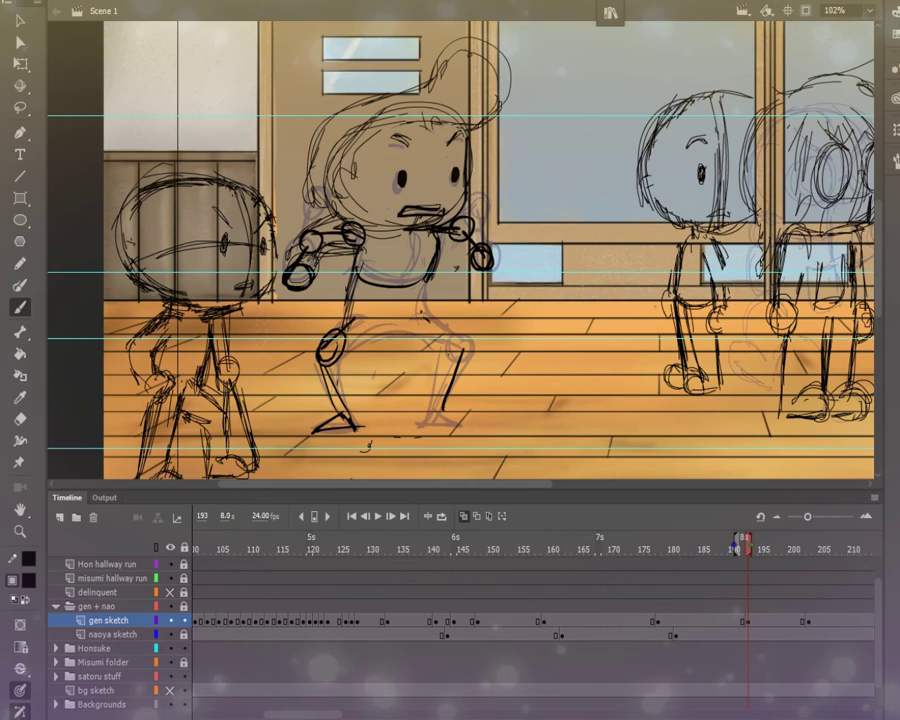
# Step: Finish the boy's wide bent legs on frame 193 and compare the pose with frame 203
pyautogui.press('Return')
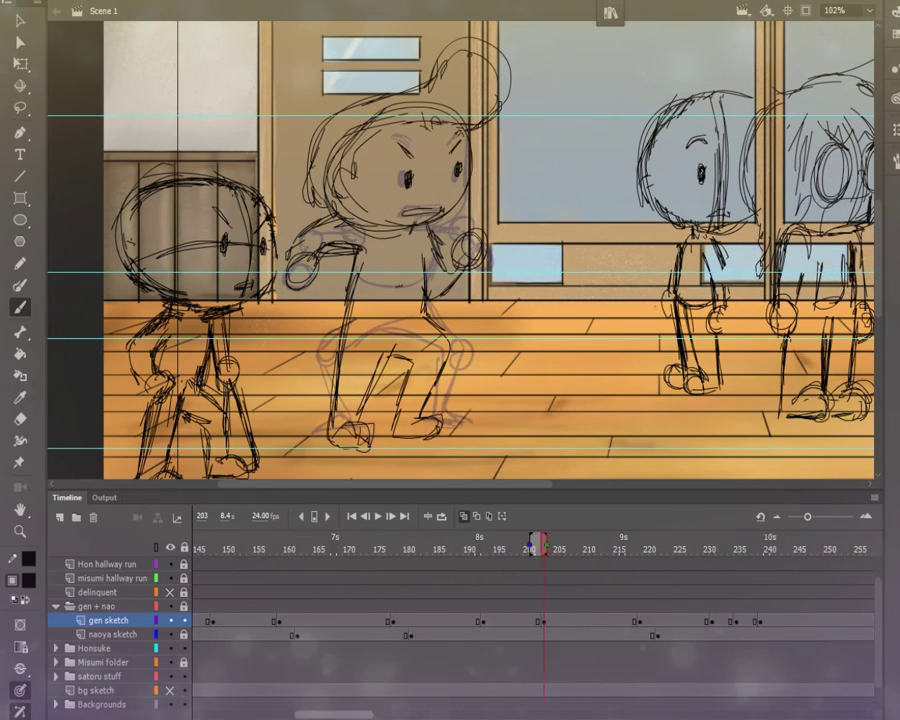
pyautogui.press('Return')
pyautogui.press('r')
pyautogui.hotkey('ctrl', '-')
pyautogui.hotkey('ctrl', '=')
pyautogui.scroll(-2, 460, 250)
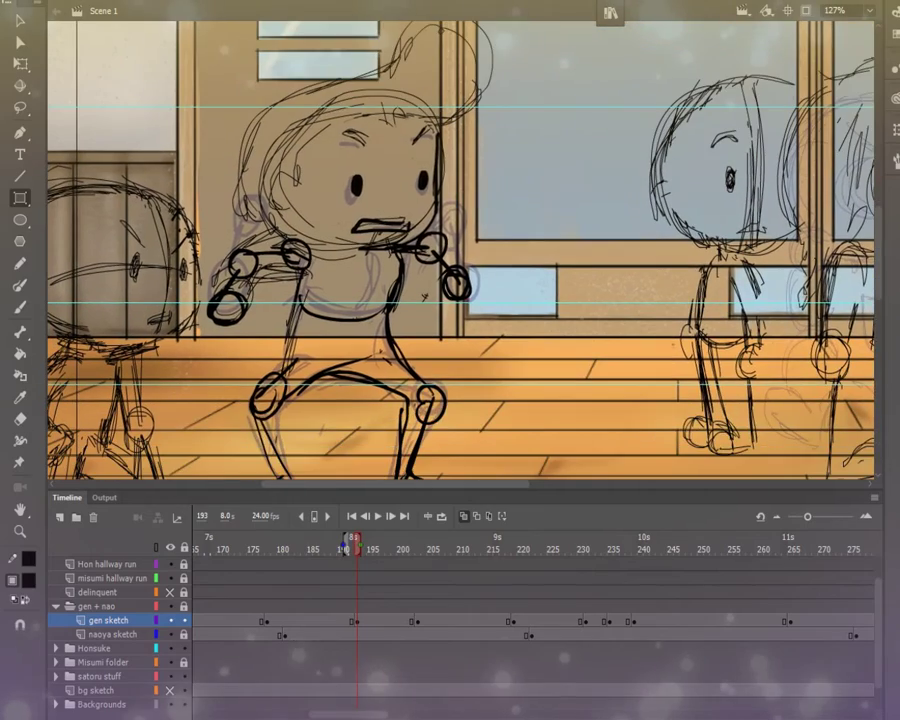
# Step: Erase the boy's old body on frame 203 and redraw it with arms hanging straight down and bent legs
pyautogui.press('e')
pyautogui.scroll(-1, 460, 250)
pyautogui.moveTo(395, 345); pyautogui.dragTo(449, 228)
pyautogui.scroll(-2, 460, 250)
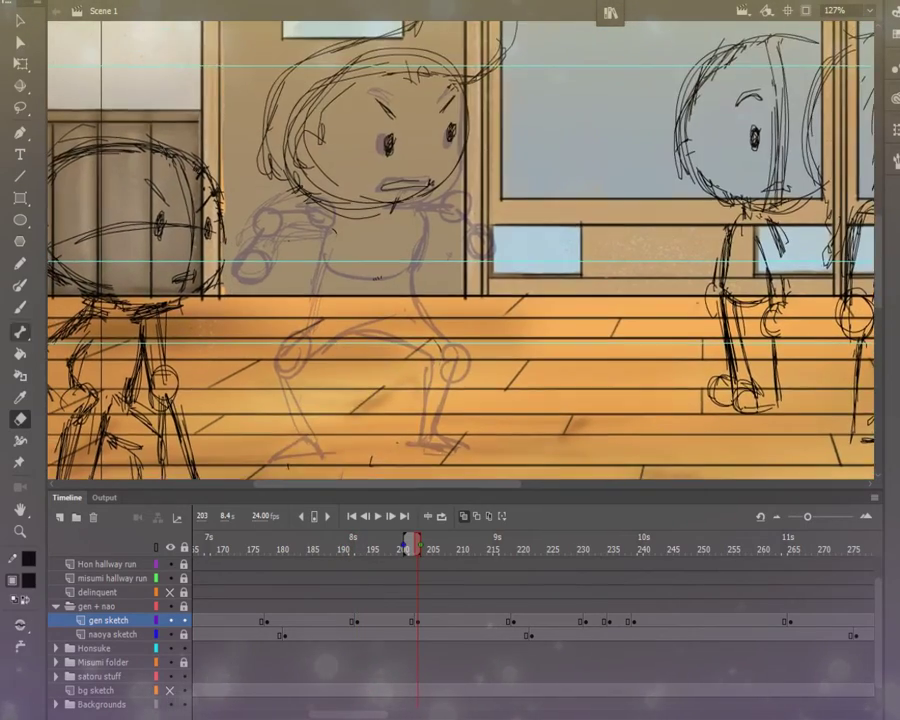
pyautogui.press('b')
pyautogui.hscroll(3, 460, 250)
pyautogui.hscroll(-2, 460, 250)
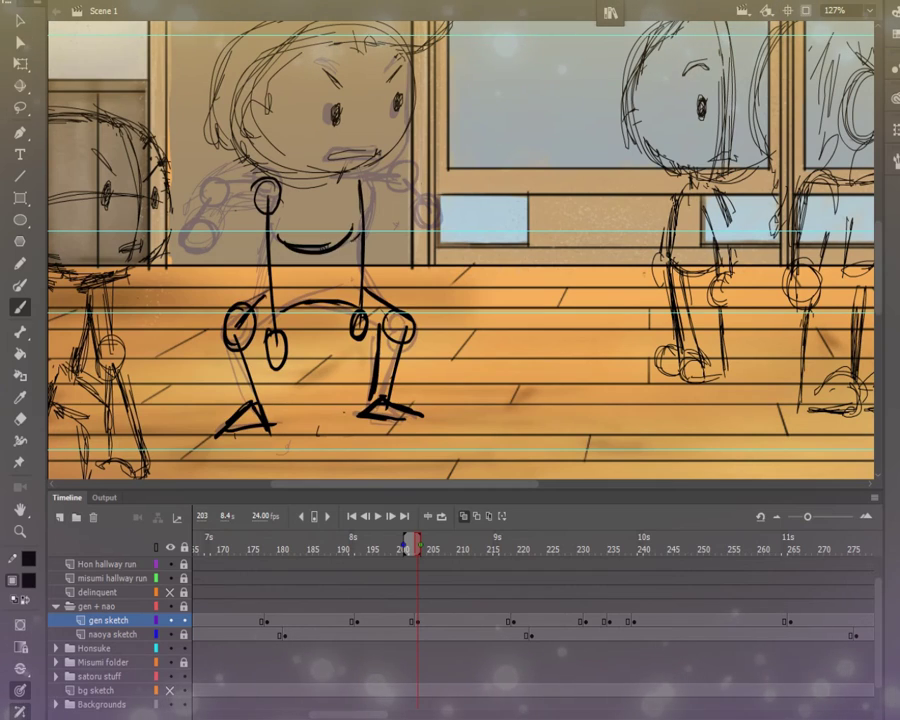
pyautogui.hscroll(1, 460, 250)
# Step: Erase the boy's raised arms on frame 219, redraw them hanging straight down, and rework his facial features
pyautogui.press('e')
pyautogui.press('Return')
pyautogui.scroll(-1, 460, 250)
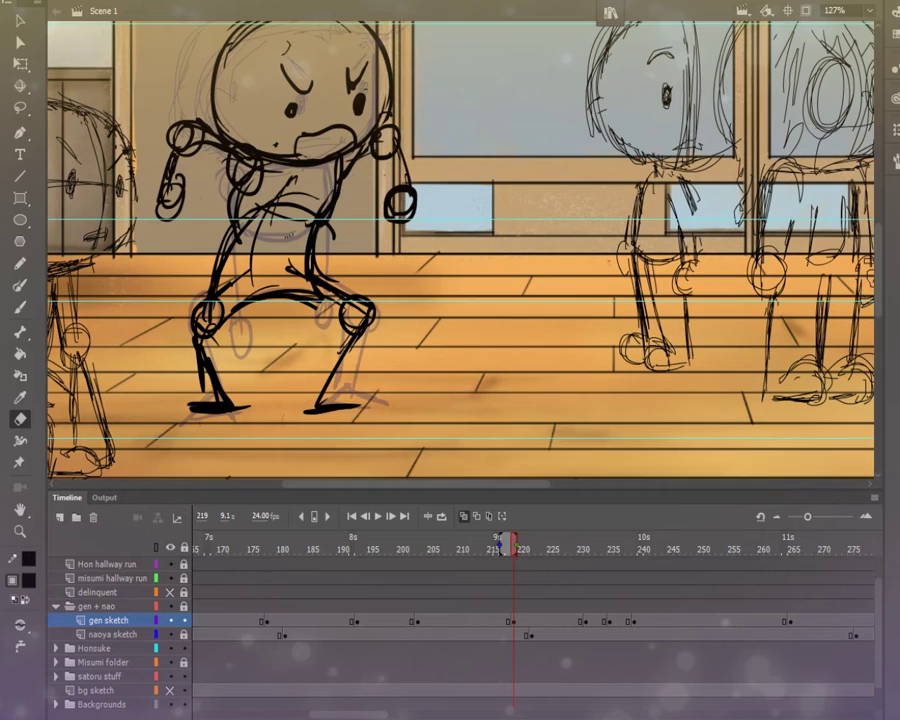
pyautogui.scroll(1, 460, 250)
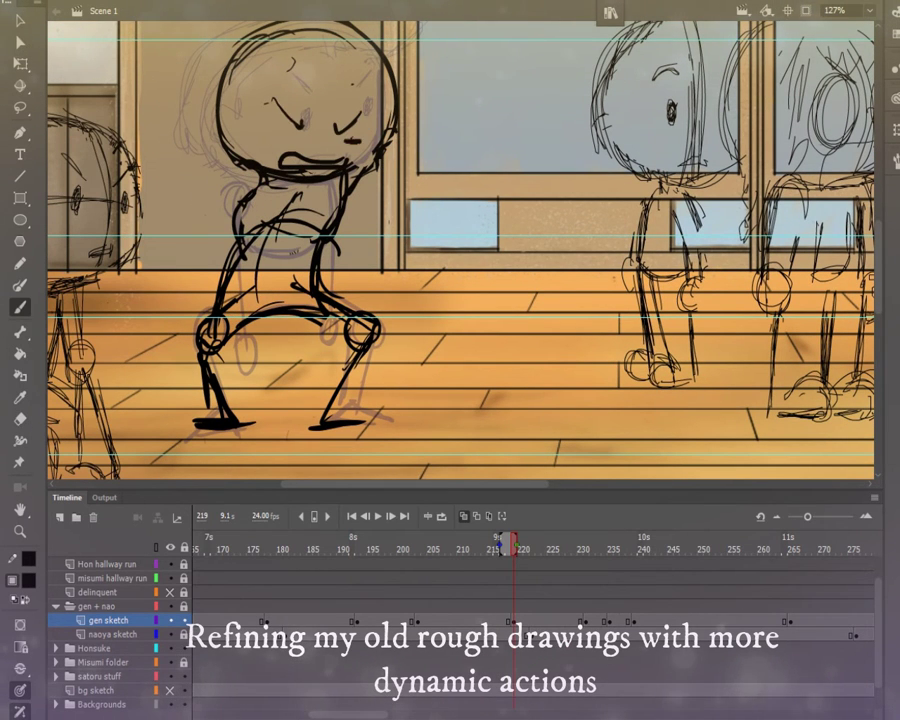
pyautogui.press('.')
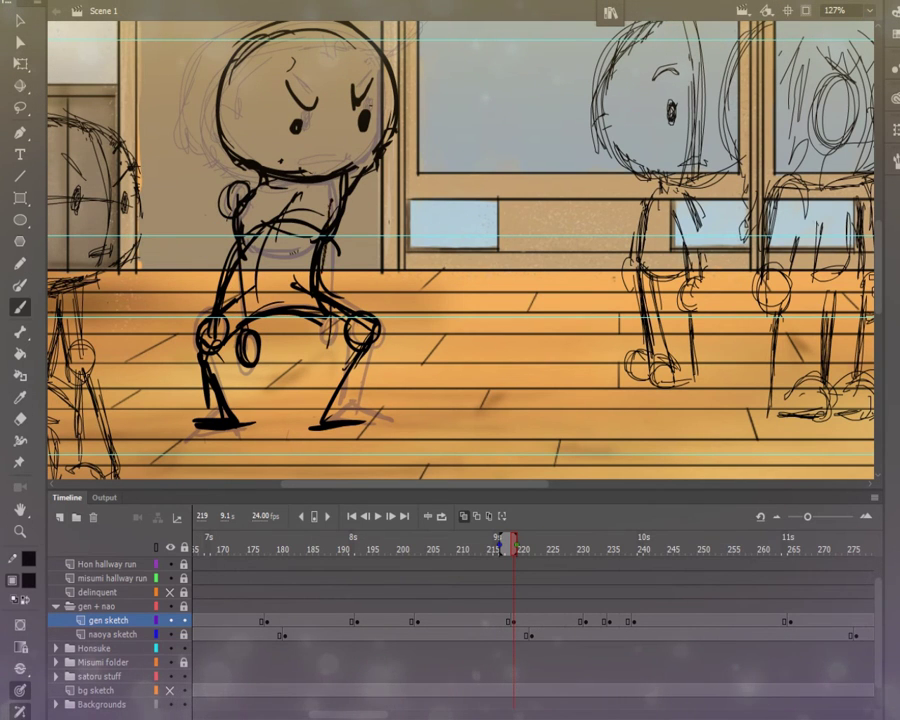
pyautogui.press('e')
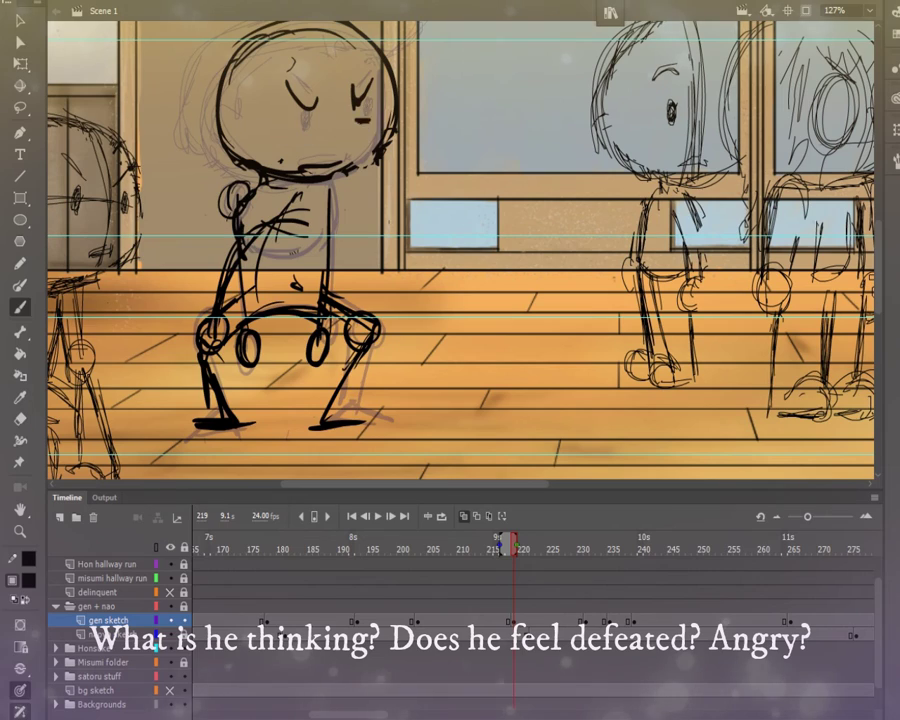
# Step: Move the gen sketch keyframe following frame 219 to frame 227 and play back the motion
pyautogui.hotkey('alt', 'shift', 'o')
pyautogui.press('Return')
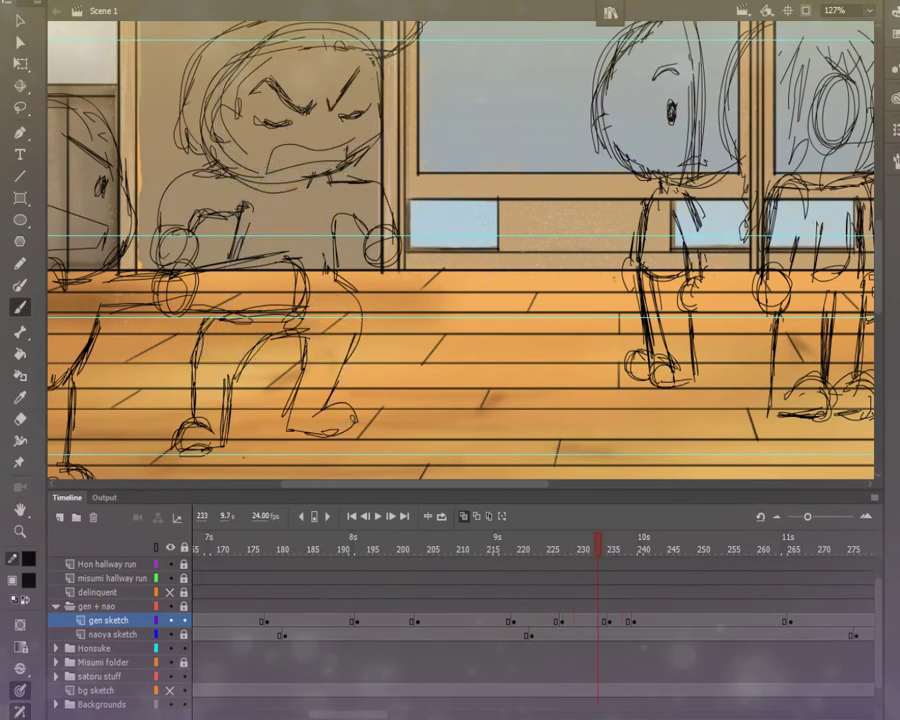
pyautogui.press('Return')
# Step: Erase the boy's old body on frame 227 and redraw the straight hanging arms, chest curve and gritted mouth
pyautogui.press('e')
pyautogui.moveTo(195, 240); pyautogui.dragTo(180, 320)
pyautogui.moveTo(362, 292); pyautogui.dragTo(345, 350)
pyautogui.moveTo(240, 200); pyautogui.dragTo(340, 430)
pyautogui.press('b')
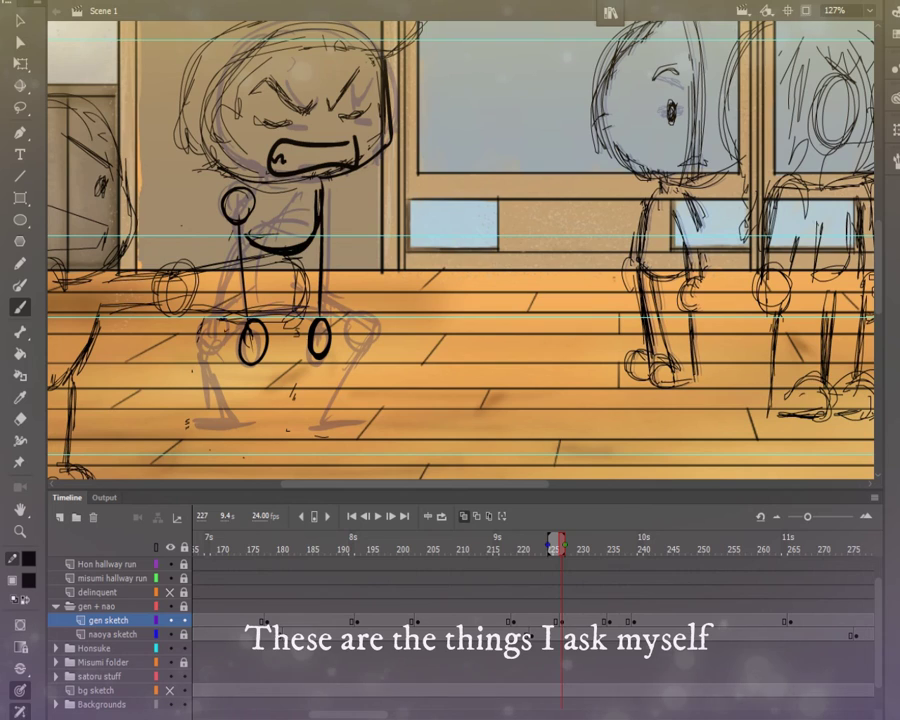
# Step: Erase the stray marks around the boy's body on frame 227 and draw straight legs
pyautogui.press('v')
pyautogui.hotkey('ctrl', 'a')
pyautogui.scroll(2, 460, 250)
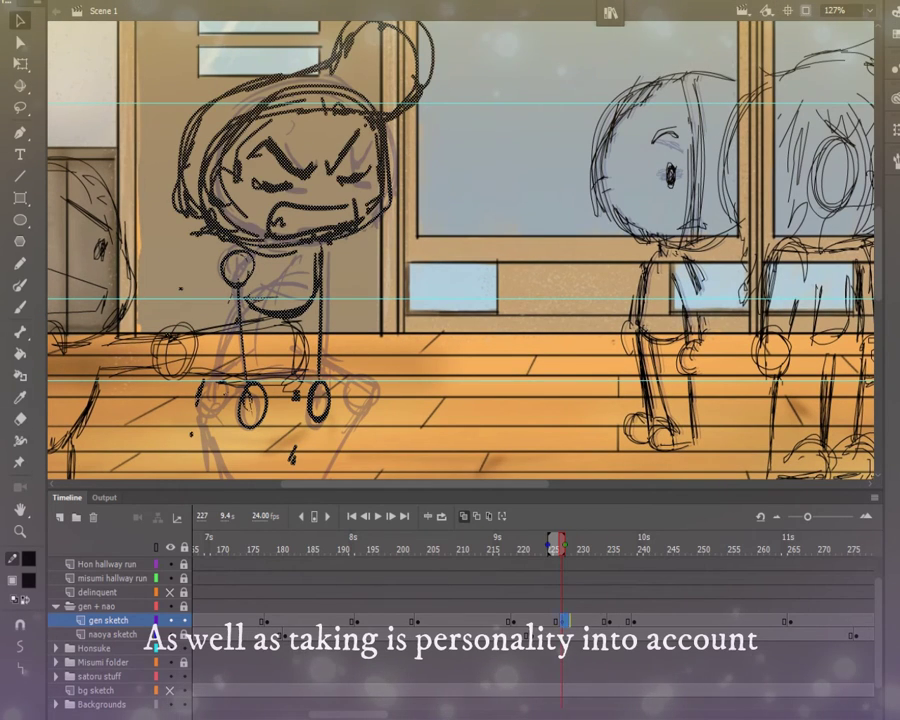
pyautogui.press('Escape')
pyautogui.press('e')
pyautogui.moveTo(205, 290); pyautogui.dragTo(195, 455)
pyautogui.scroll(-2, 460, 250)
pyautogui.press('b')
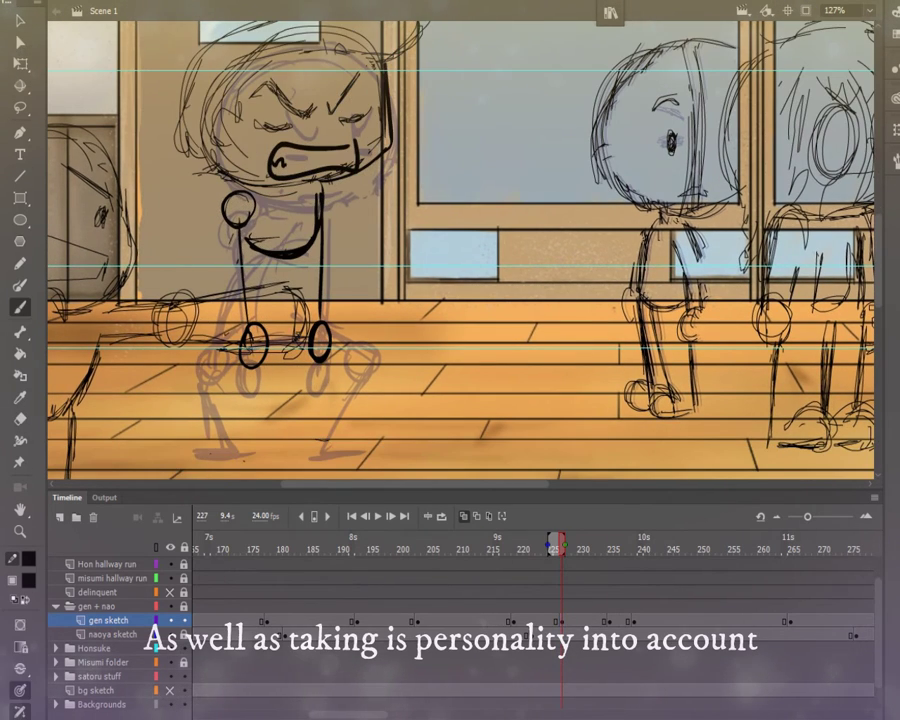
# Step: Move the gen sketch keyframe following frame 235 to frame 236 and show the naoya sketch layer as outlines
pyautogui.press('.')
pyautogui.press('.')
pyautogui.press('.')
pyautogui.press('.')
pyautogui.press('.')
pyautogui.press('.')
pyautogui.press('.')
pyautogui.press('.')
pyautogui.press('.')
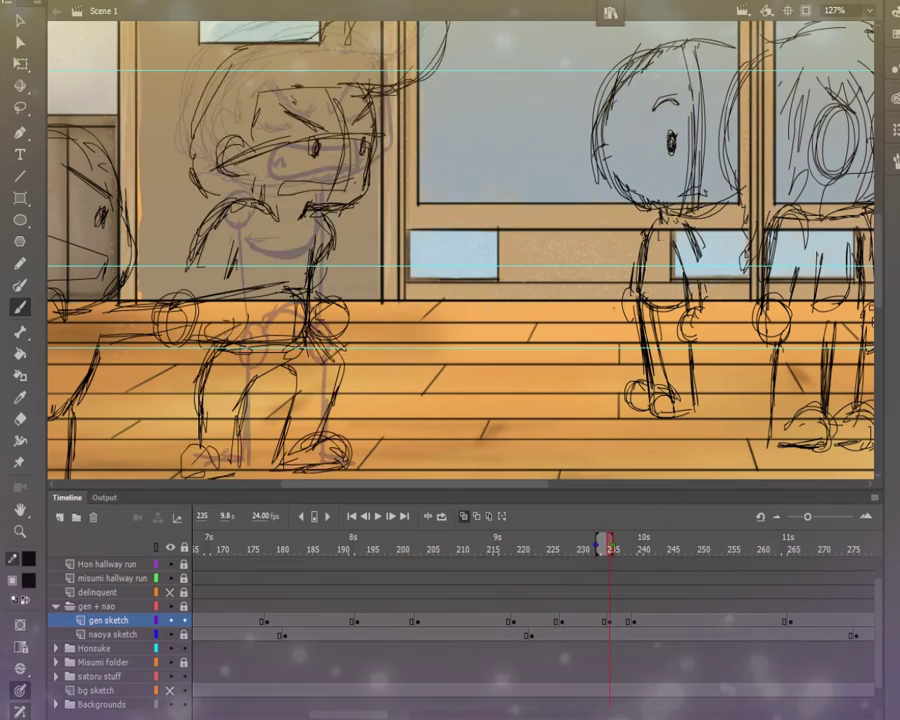
pyautogui.press(',')
pyautogui.press(',')
pyautogui.press('e')
pyautogui.press('.')
pyautogui.press('.')
pyautogui.moveTo(615, 541)
pyautogui.mouseDown()
pyautogui.moveTo(466, 541)
pyautogui.moveTo(716, 541)
pyautogui.moveTo(610, 541)
pyautogui.mouseUp()
# Step: Erase the boy's old body on frame 236 and redraw it with one arm stretched forward and new standing legs
pyautogui.moveTo(280, 330); pyautogui.dragTo(318, 438)
pyautogui.moveTo(320, 245); pyautogui.dragTo(322, 430)
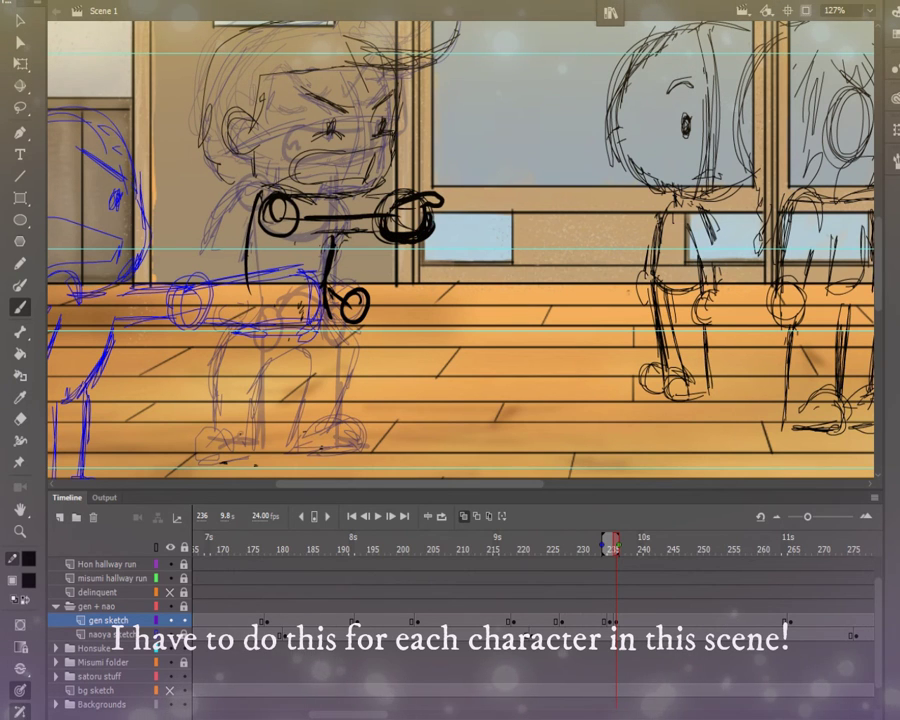
pyautogui.moveTo(349, 322); pyautogui.dragTo(319, 430)
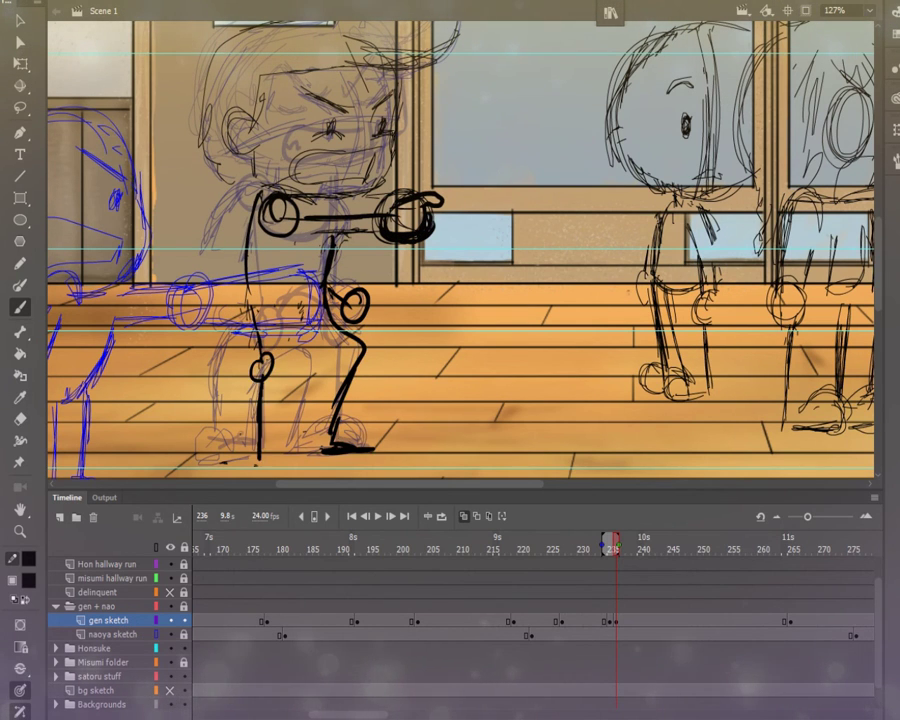
# Step: Erase the boy's old legs on frame 235 and redraw them in a crouching stance with bold strokes
pyautogui.press('e')
pyautogui.press(',')
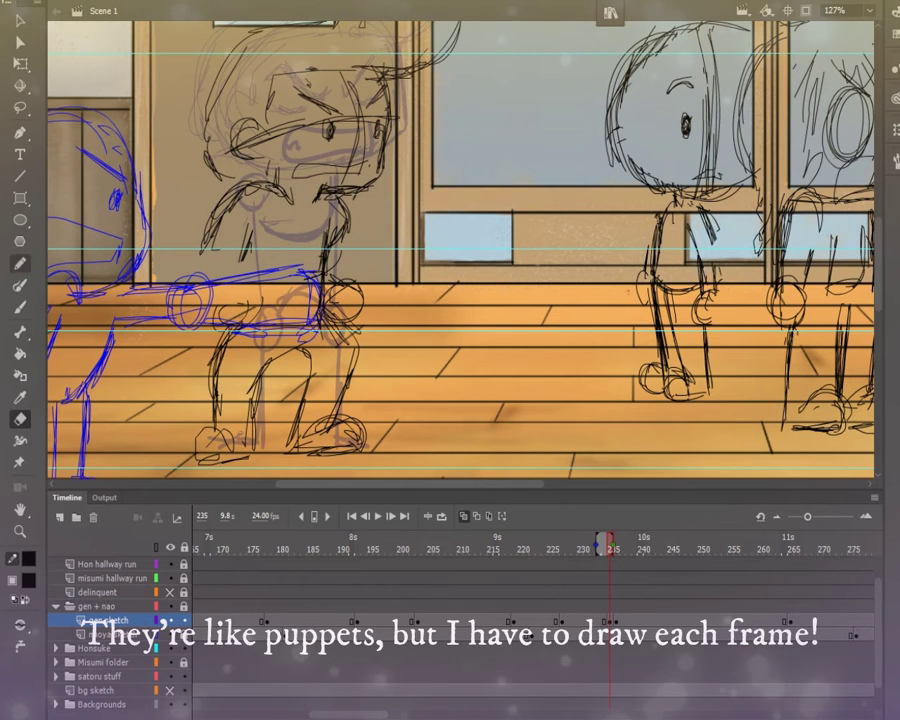
pyautogui.press('e')
pyautogui.moveTo(235, 380)
pyautogui.mouseDown()
pyautogui.moveTo(200, 444)
pyautogui.moveTo(355, 425)
pyautogui.mouseUp()
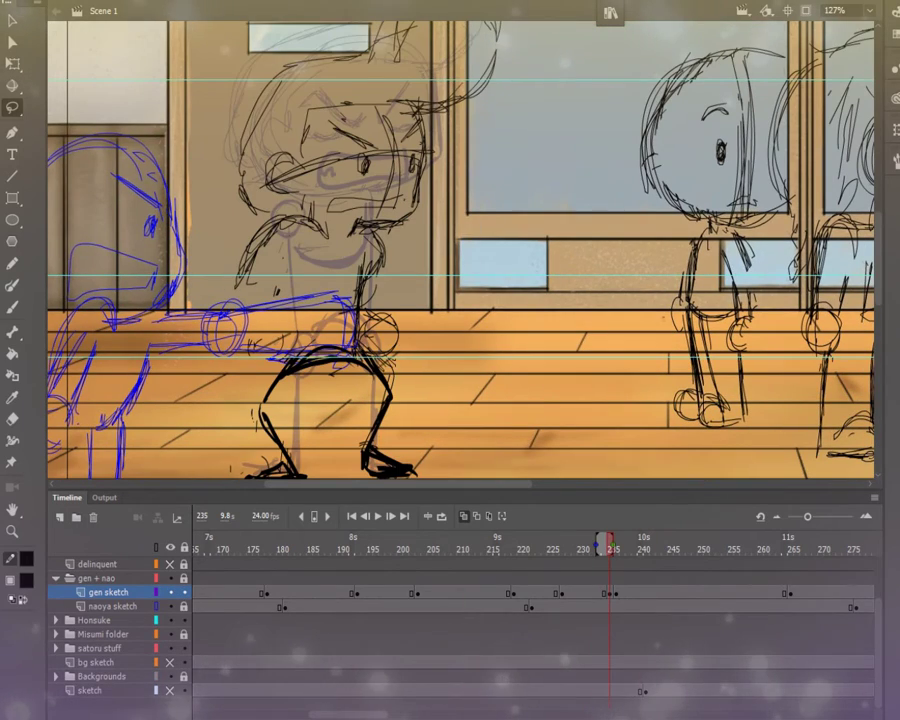
# Step: Redraw the boy's torso, arms, joint circles, angry face and swept-up hair on frame 235 with bold brush strokes
pyautogui.press('b')
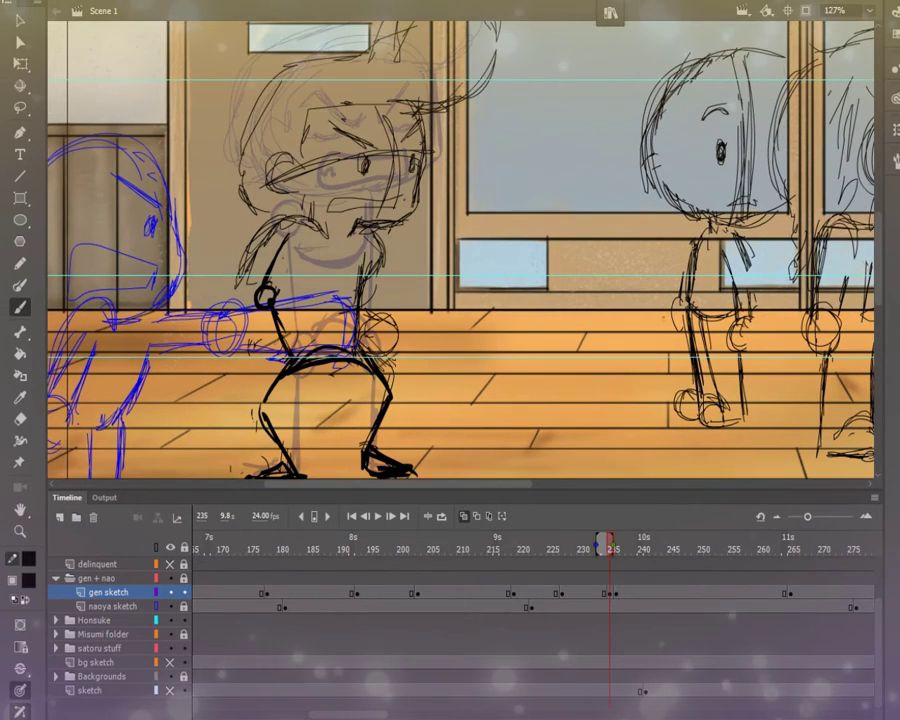
pyautogui.scroll(1, 460, 250)
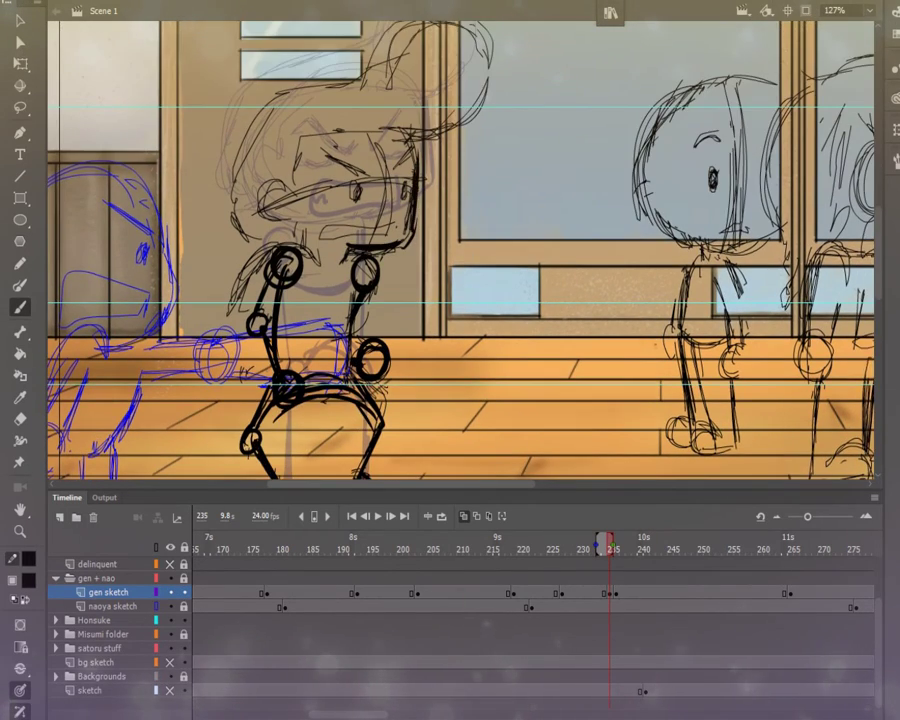
pyautogui.moveTo(275, 108); pyautogui.dragTo(485, 92)
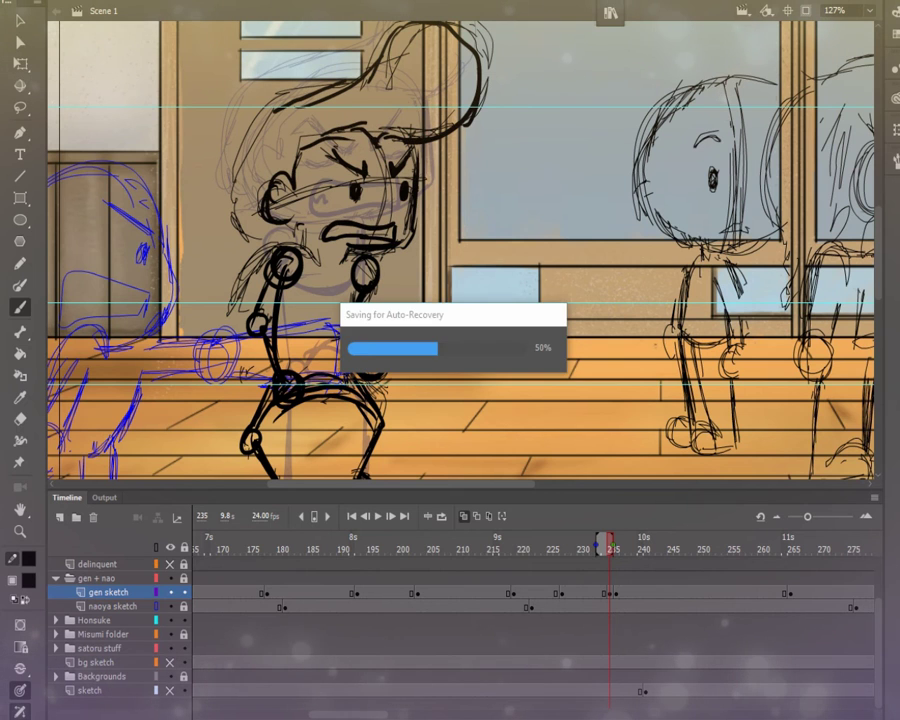
# Step: Insert a blank keyframe at frame 199 on the gen sketch layer and extend the onion skin range to cover the neighbouring poses
pyautogui.moveTo(608, 541); pyautogui.dragTo(388, 541)
pyautogui.press('.')
pyautogui.press('.')
pyautogui.press('F7')
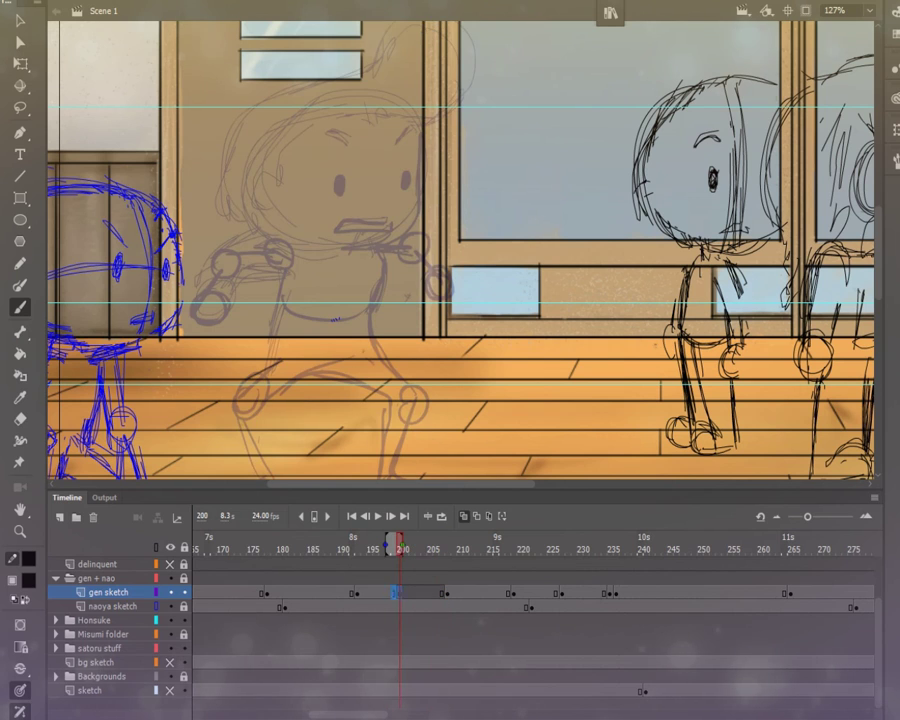
pyautogui.hotkey('alt', 'shift', 'o')
# Step: Draw the boy's new pose on frame 199 with an angry face, swept-up hair, lowered arms and wide crouching legs
pyautogui.scroll(-1, 460, 250)
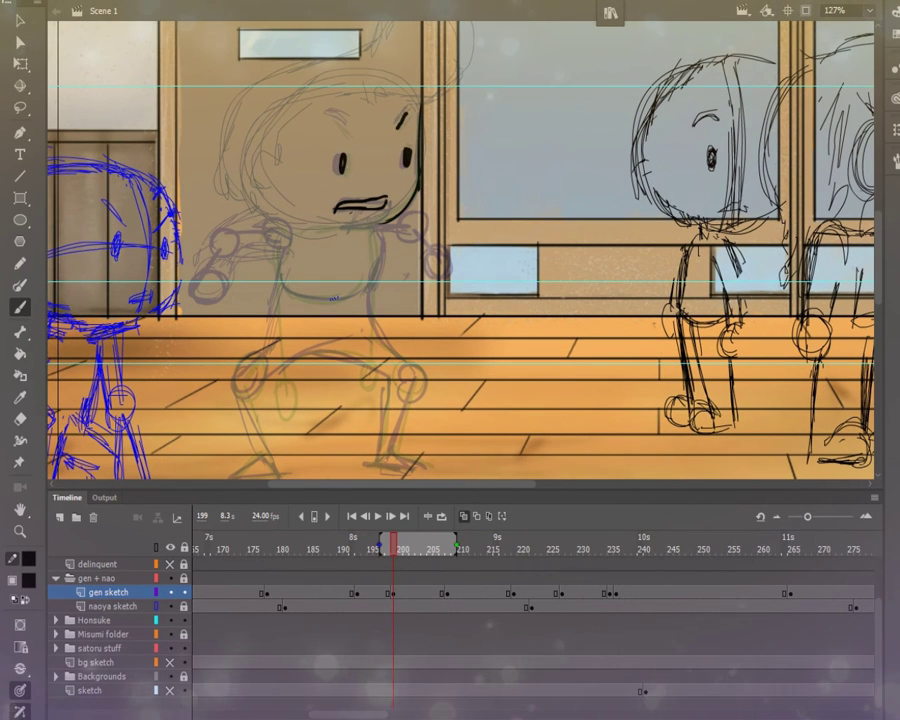
pyautogui.moveTo(262, 100)
pyautogui.mouseDown()
pyautogui.moveTo(485, 28)
pyautogui.moveTo(252, 180)
pyautogui.mouseUp()
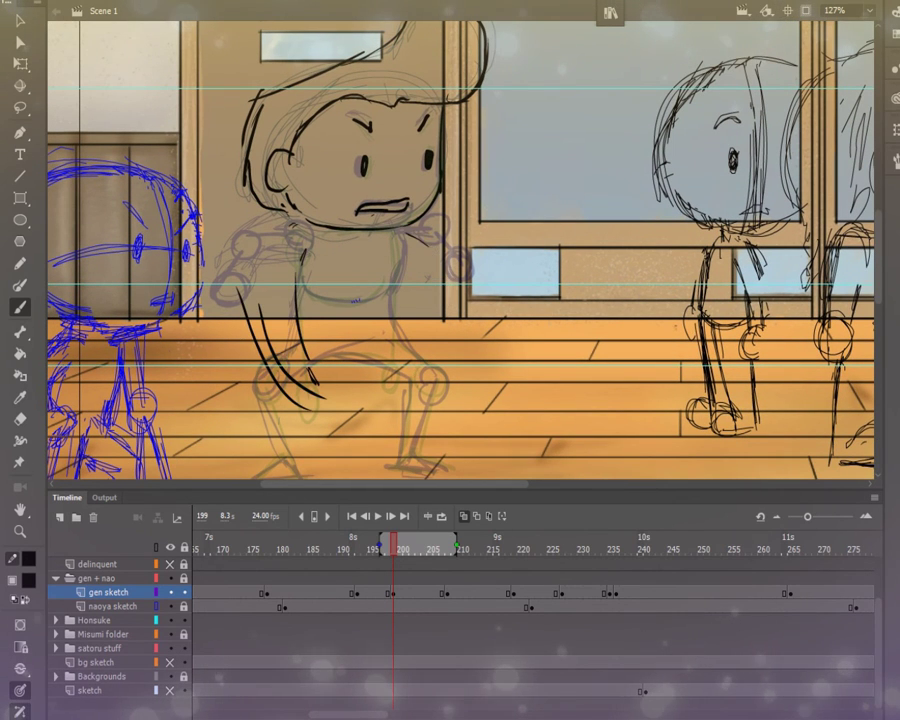
pyautogui.scroll(-3, 460, 250)
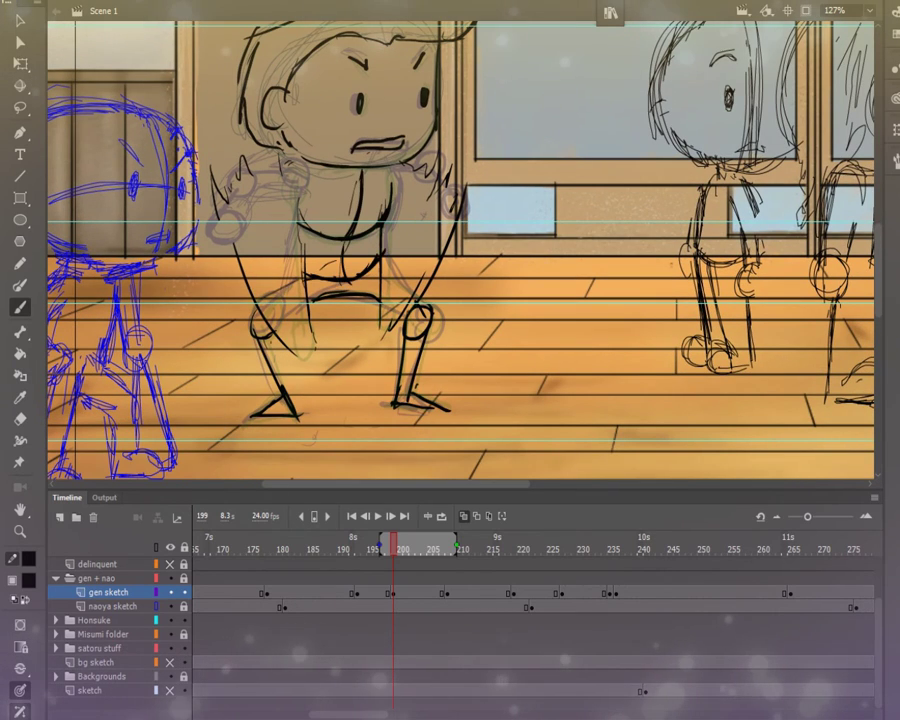
# Step: Play back the retimed gen sketch poses and replay the whole hallway scene from the start to check the motion
pyautogui.moveTo(392, 537); pyautogui.dragTo(444, 537)
pyautogui.scroll(2, 120, 620)
pyautogui.press('Return')
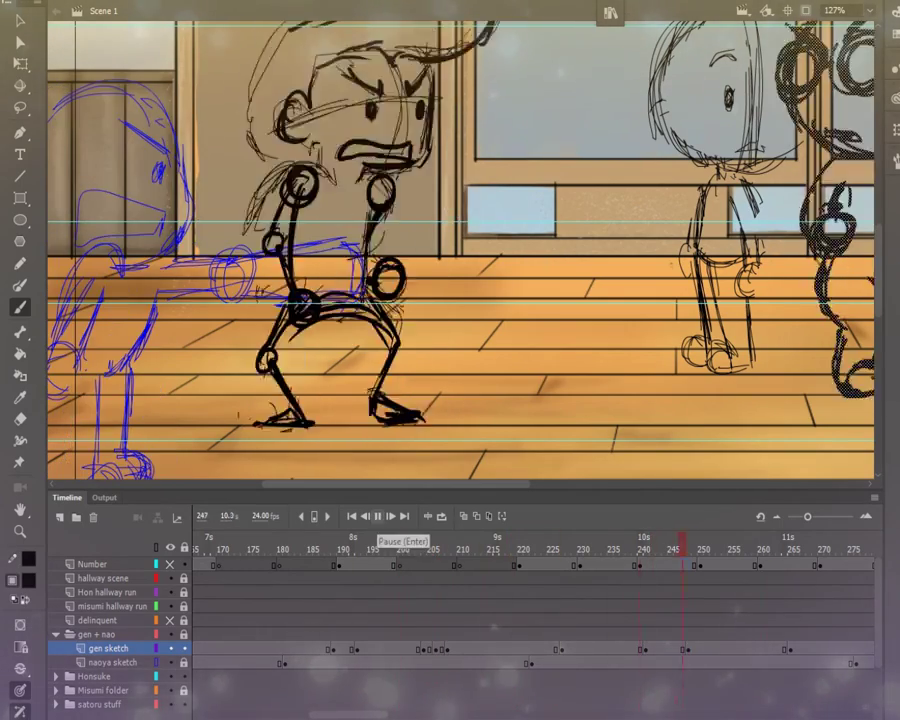
pyautogui.click(377, 516)
pyautogui.click(573, 648)
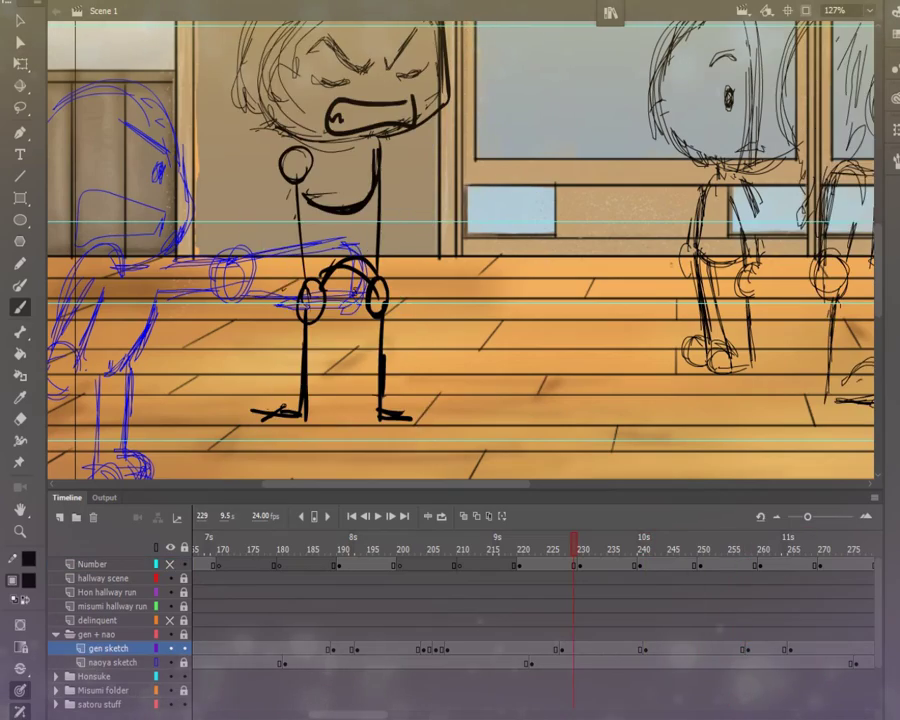
pyautogui.hotkey('ctrl', '-')
pyautogui.click(377, 516)
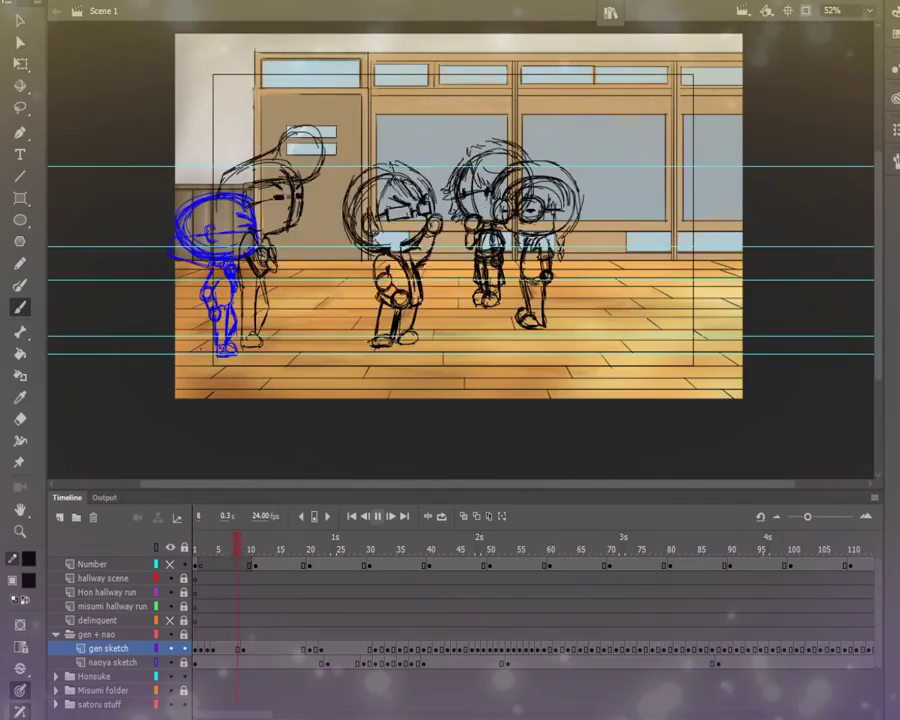